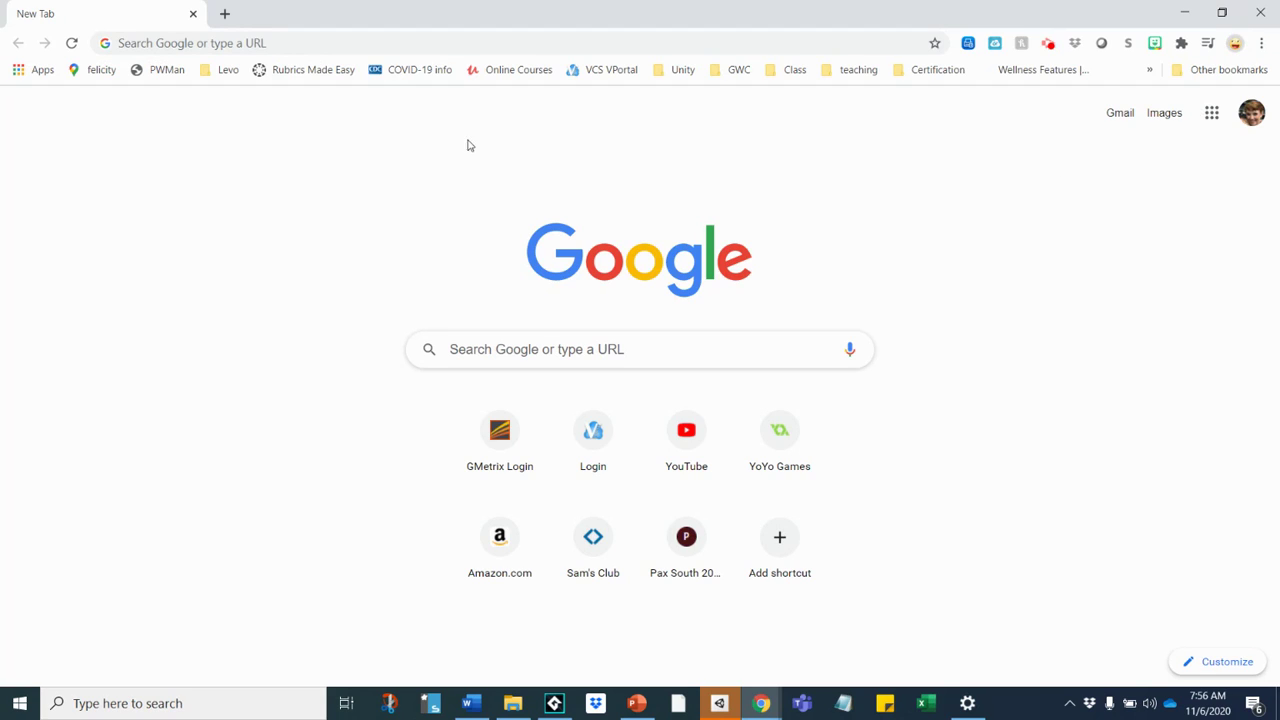
Step: Search Google for 'sprite sheets' and browse the Images results
{"action": "left_click", "coordinate": [467, 348]}
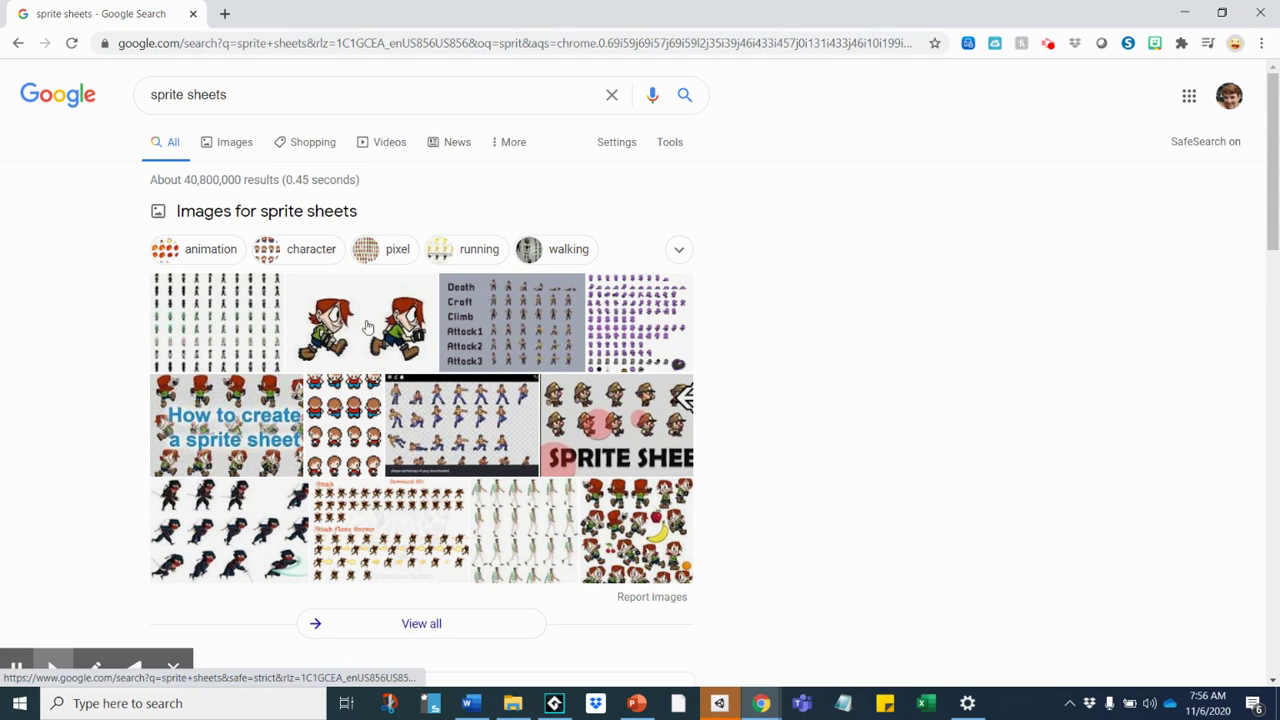
{"action": "left_click", "coordinate": [231, 148]}
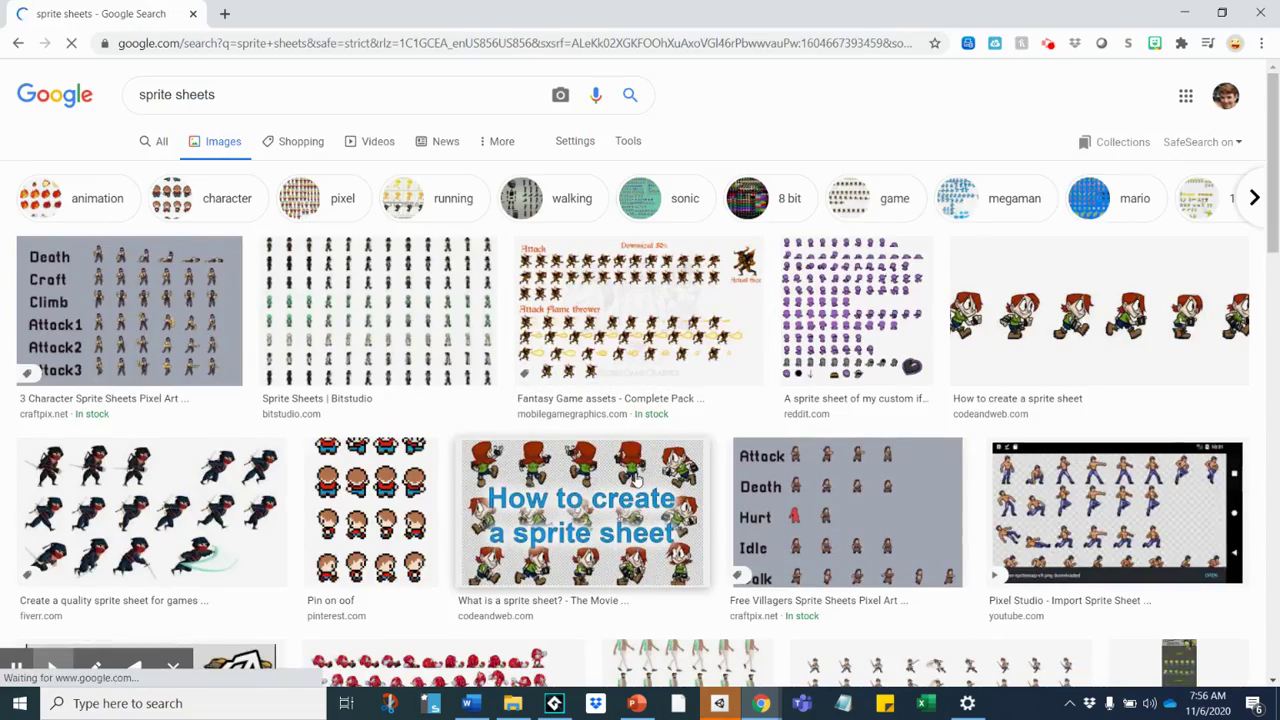
{"action": "scroll", "coordinate": [638, 481], "scroll_direction": "down", "scroll_amount": 8}
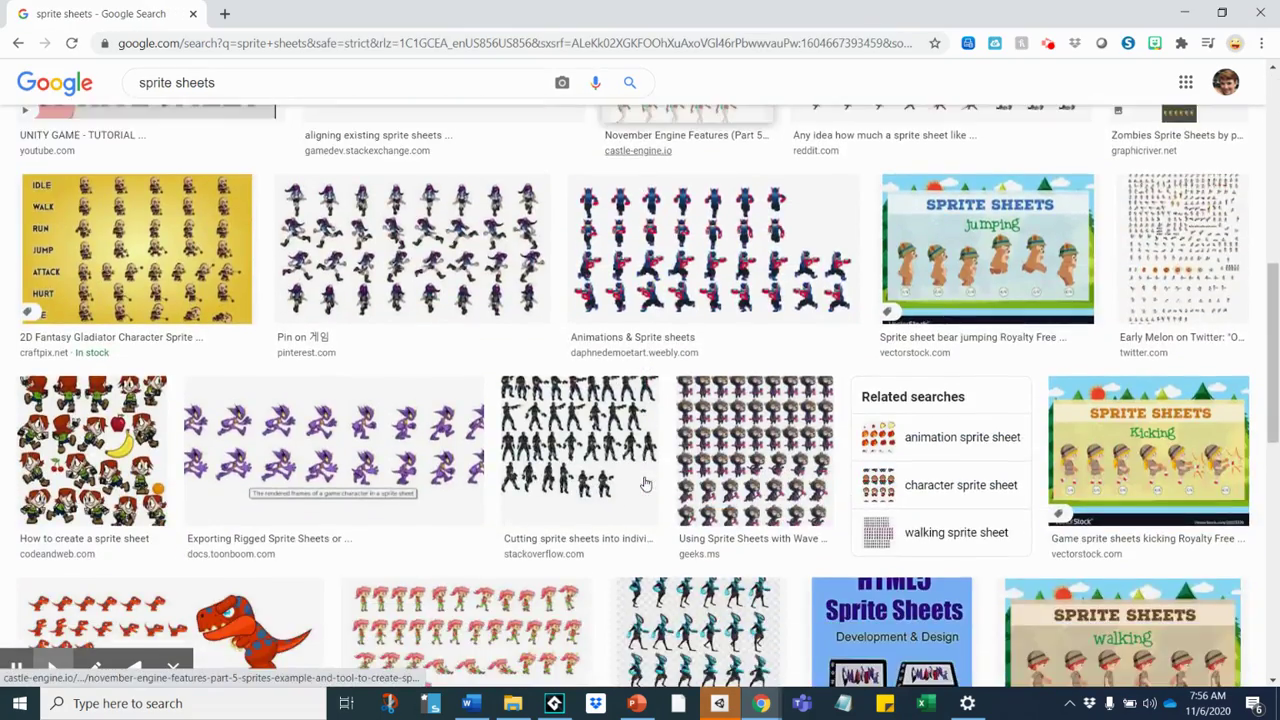
{"action": "scroll", "coordinate": [645, 484], "scroll_direction": "down", "scroll_amount": 10}
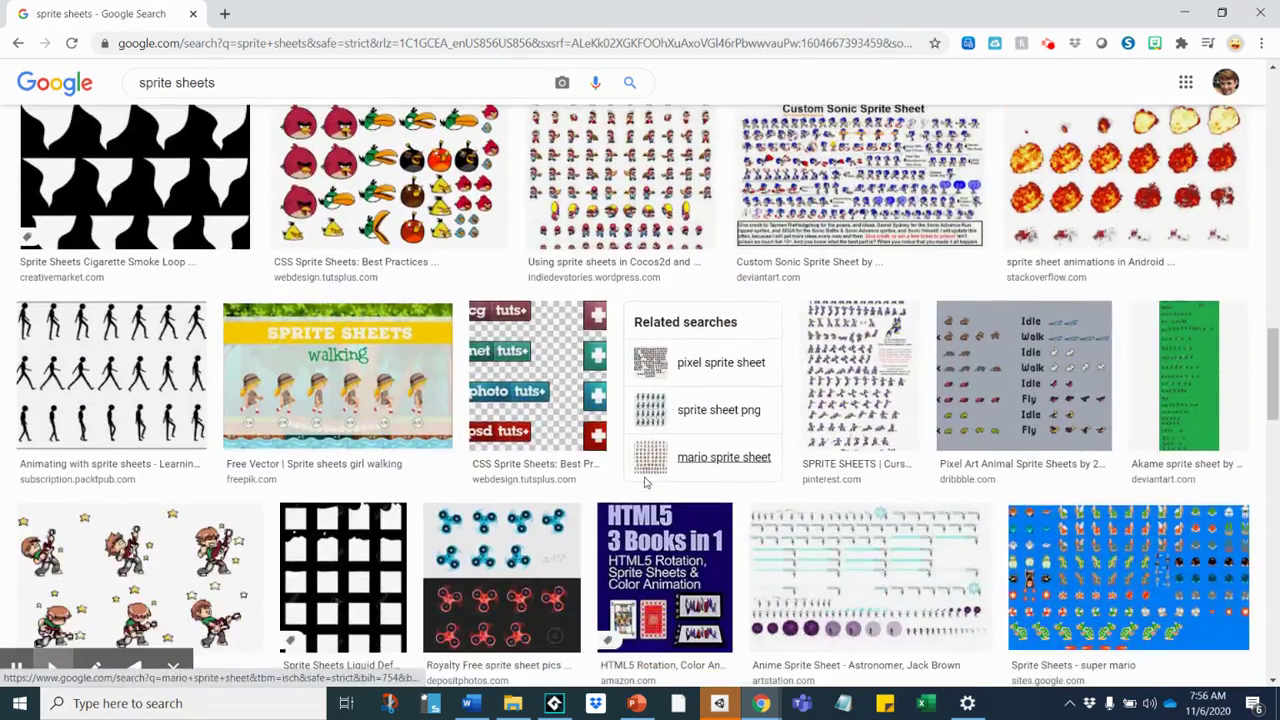
{"action": "scroll", "coordinate": [645, 483], "scroll_direction": "up", "scroll_amount": 18}
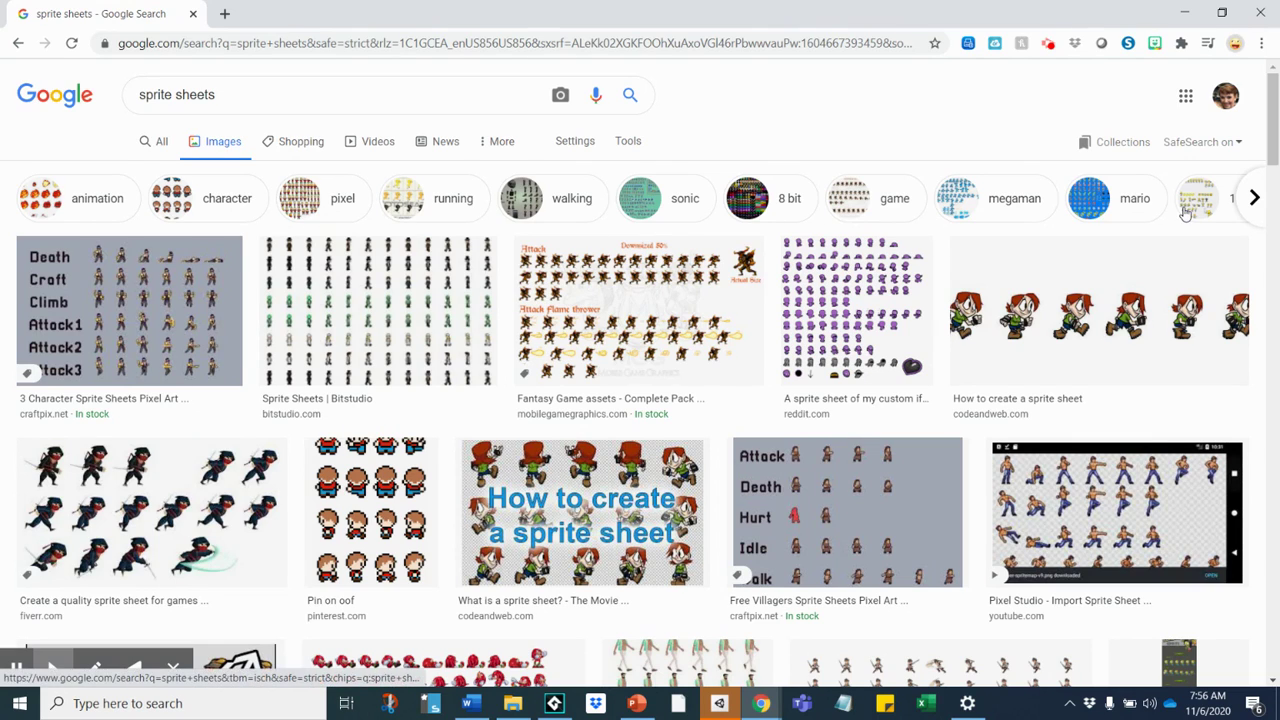
Step: Search images for 'palm tree sprite sheets' and enlarge the Pine Tree Sprite Sheet result
{"action": "left_click", "coordinate": [137, 94]}
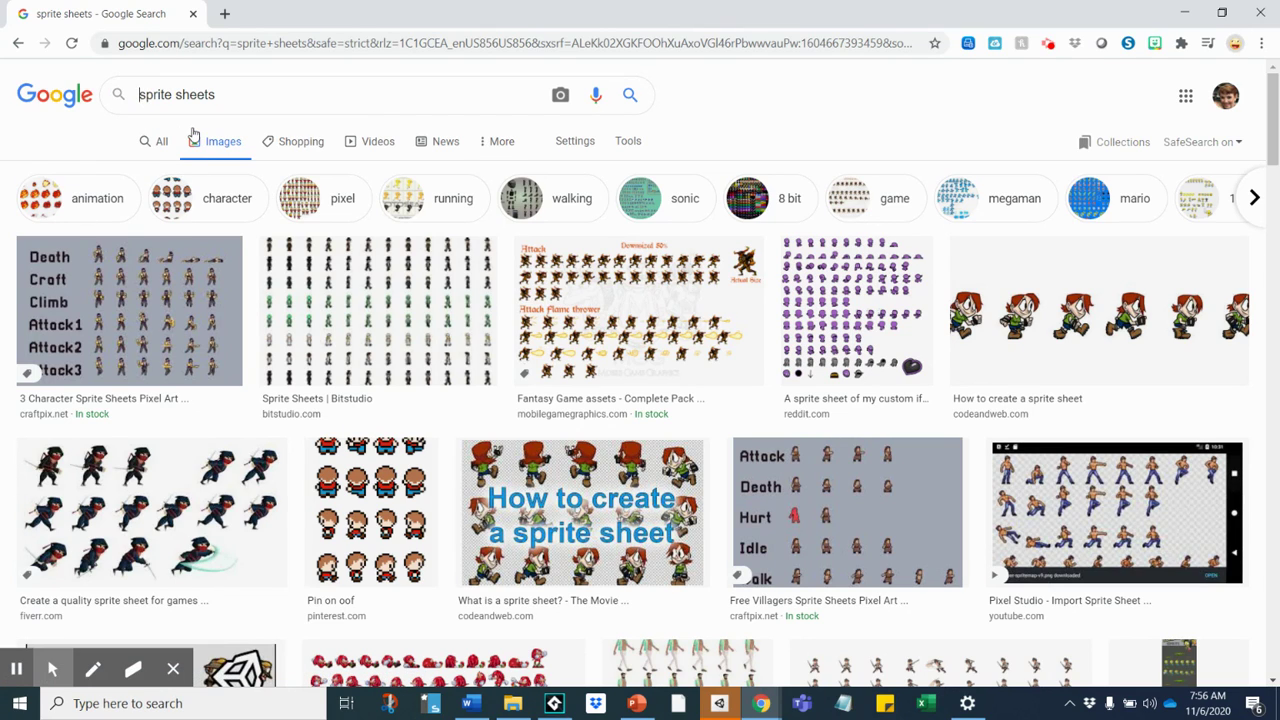
{"action": "type", "text": "palm trees"}
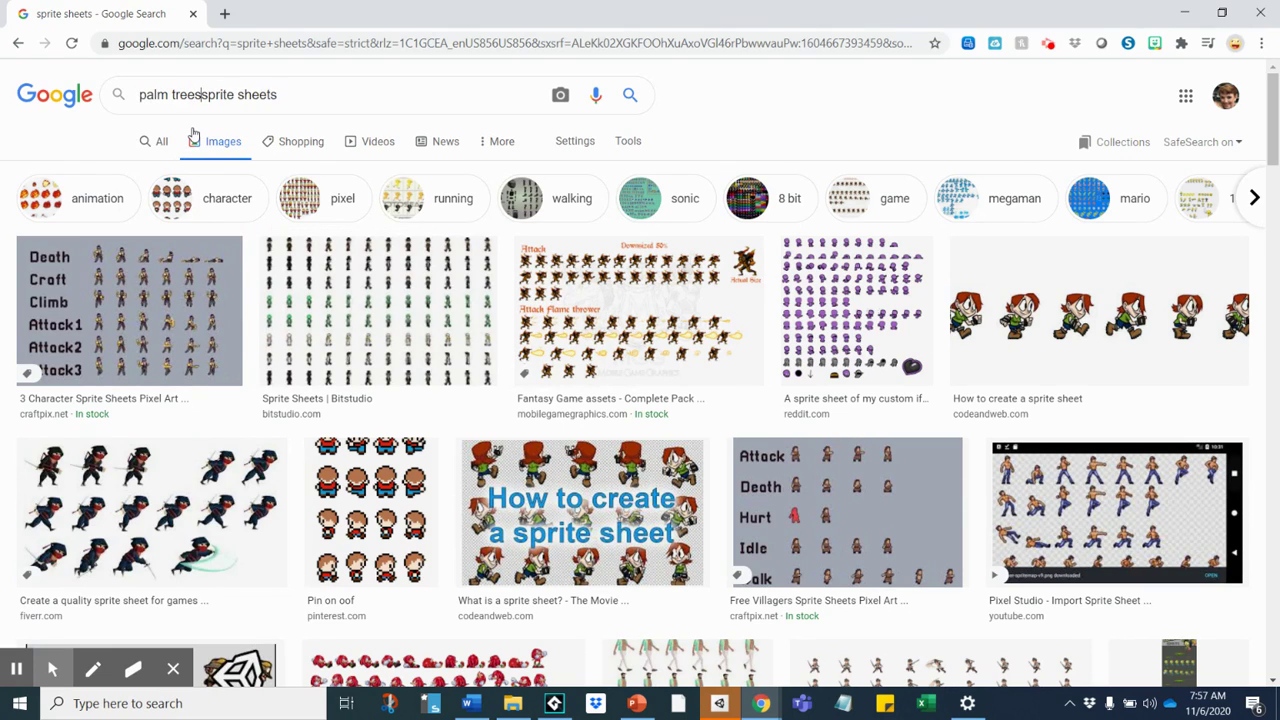
{"action": "key", "text": "BackSpace"}
{"action": "key", "text": "Return"}
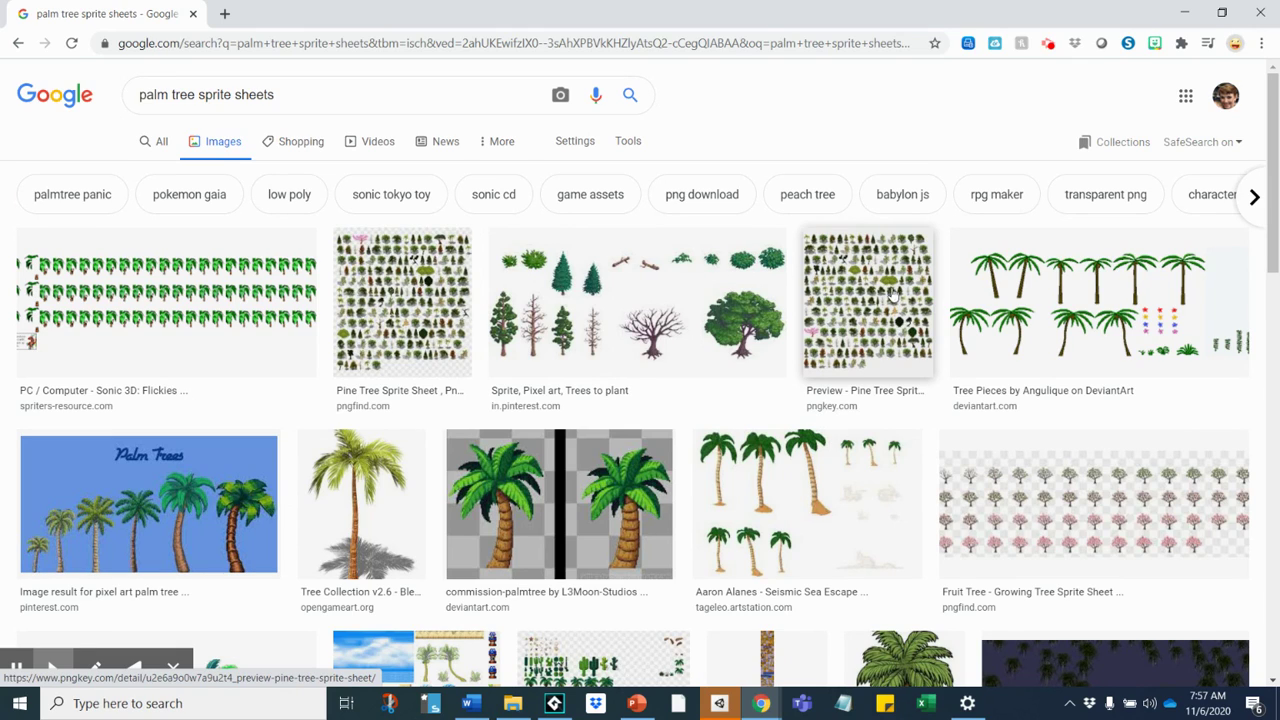
{"action": "left_click", "coordinate": [850, 297]}
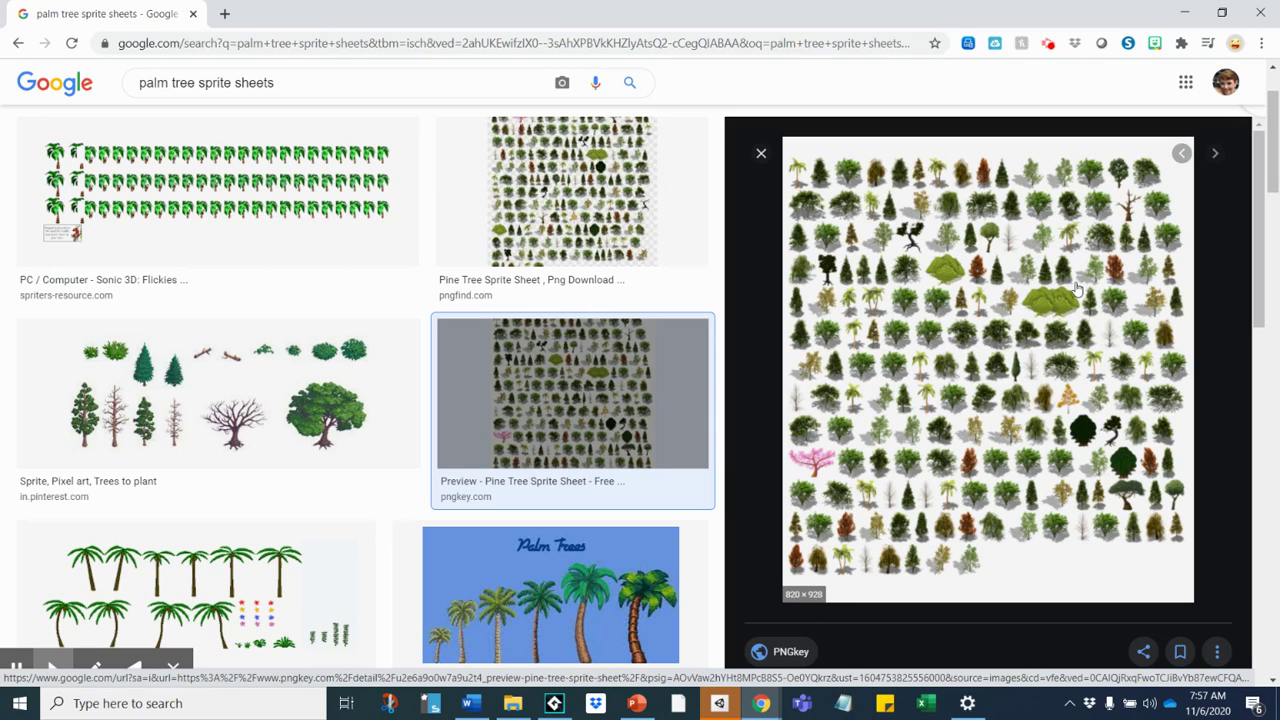
Step: Download the enlarged sprite sheet into GameMaker > Assets under the name trees.png
{"action": "right_click", "coordinate": [927, 333]}
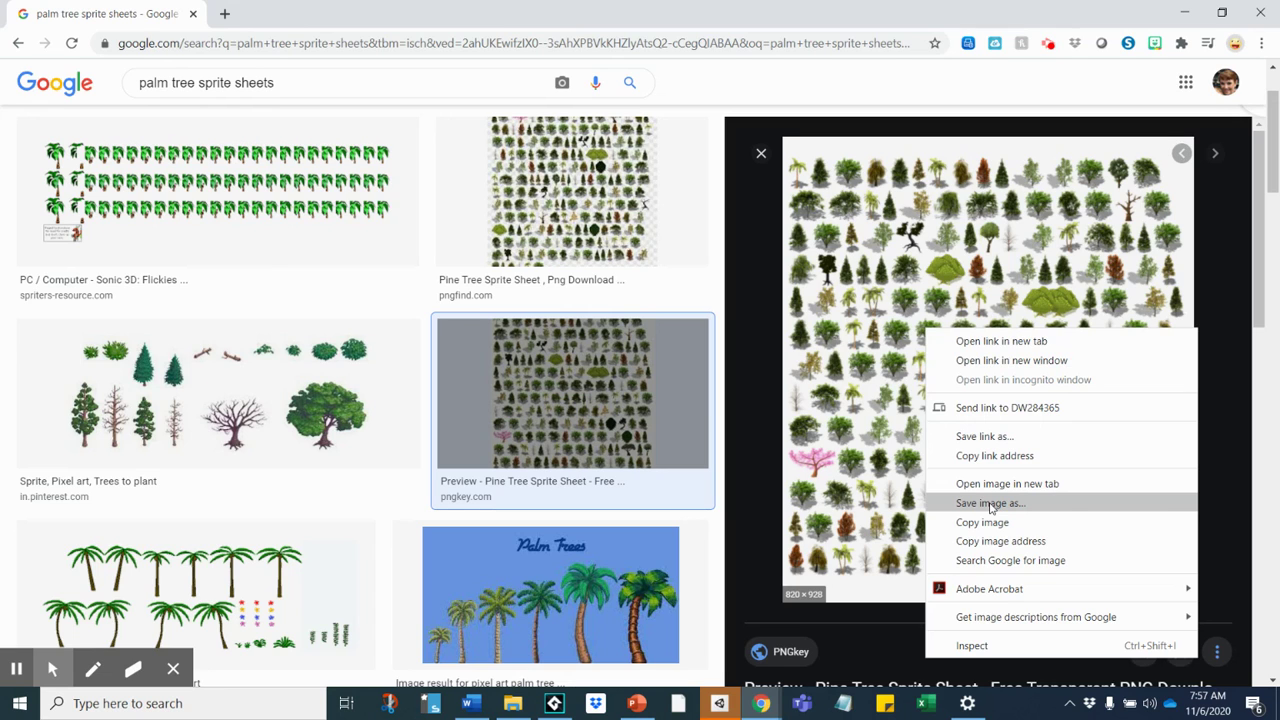
{"action": "left_click", "coordinate": [990, 504]}
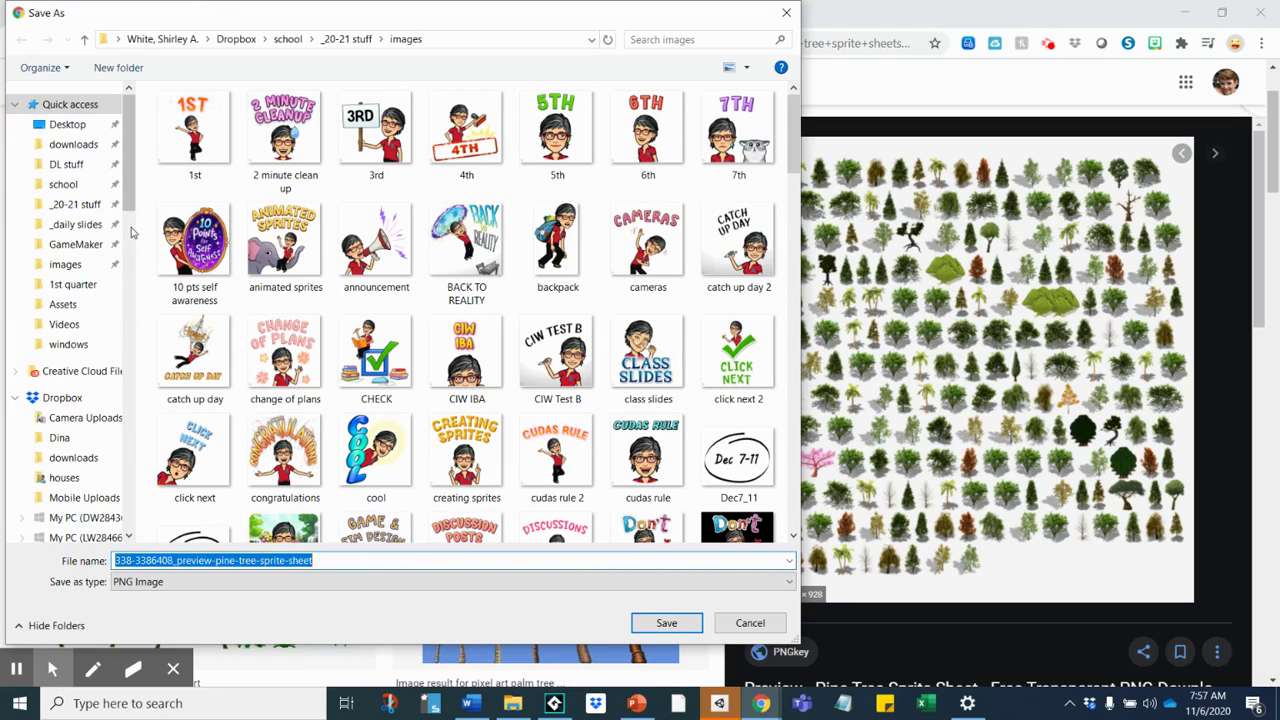
{"action": "left_click", "coordinate": [76, 244]}
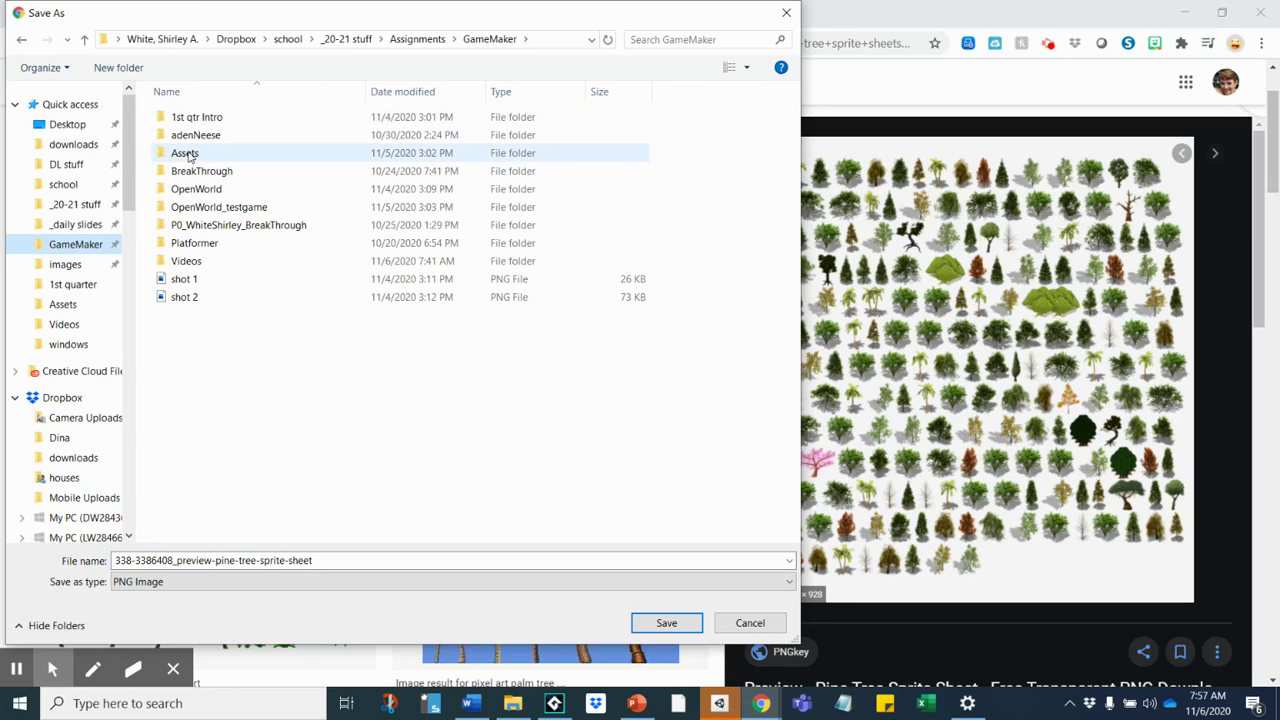
{"action": "double_click", "coordinate": [188, 155]}
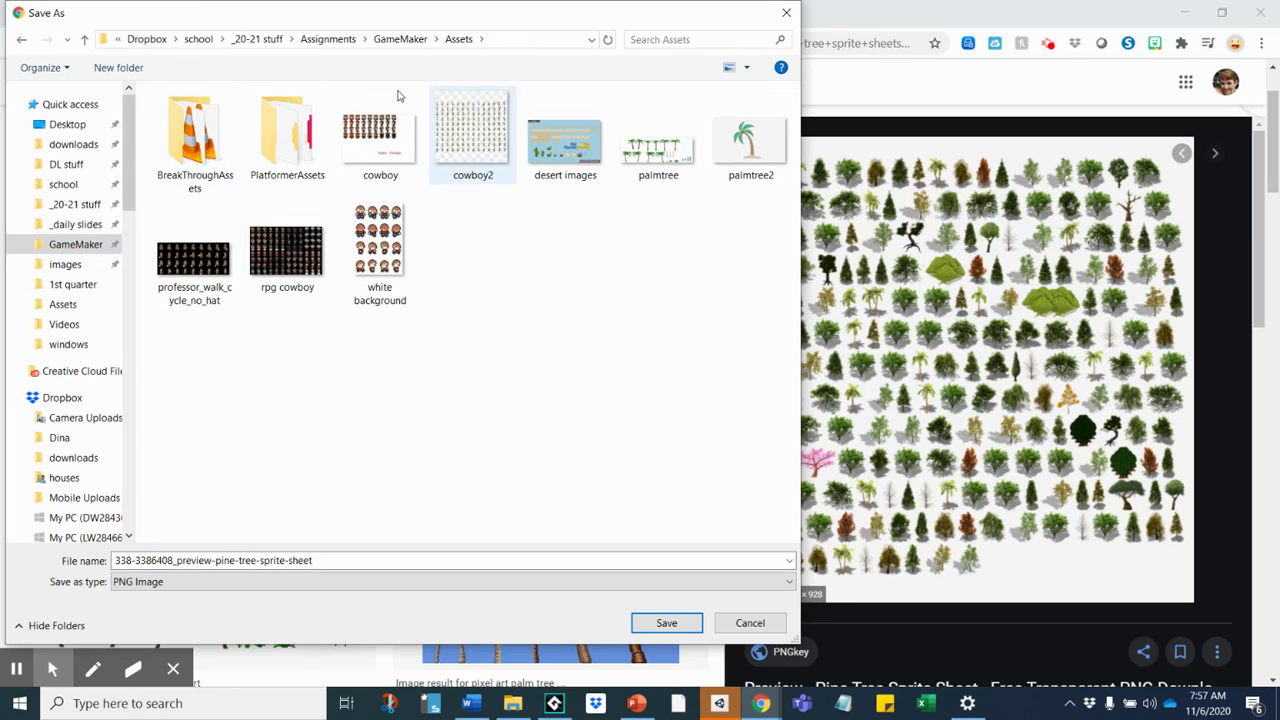
{"action": "left_click", "coordinate": [251, 557]}
{"action": "key", "text": "ctrl+a"}
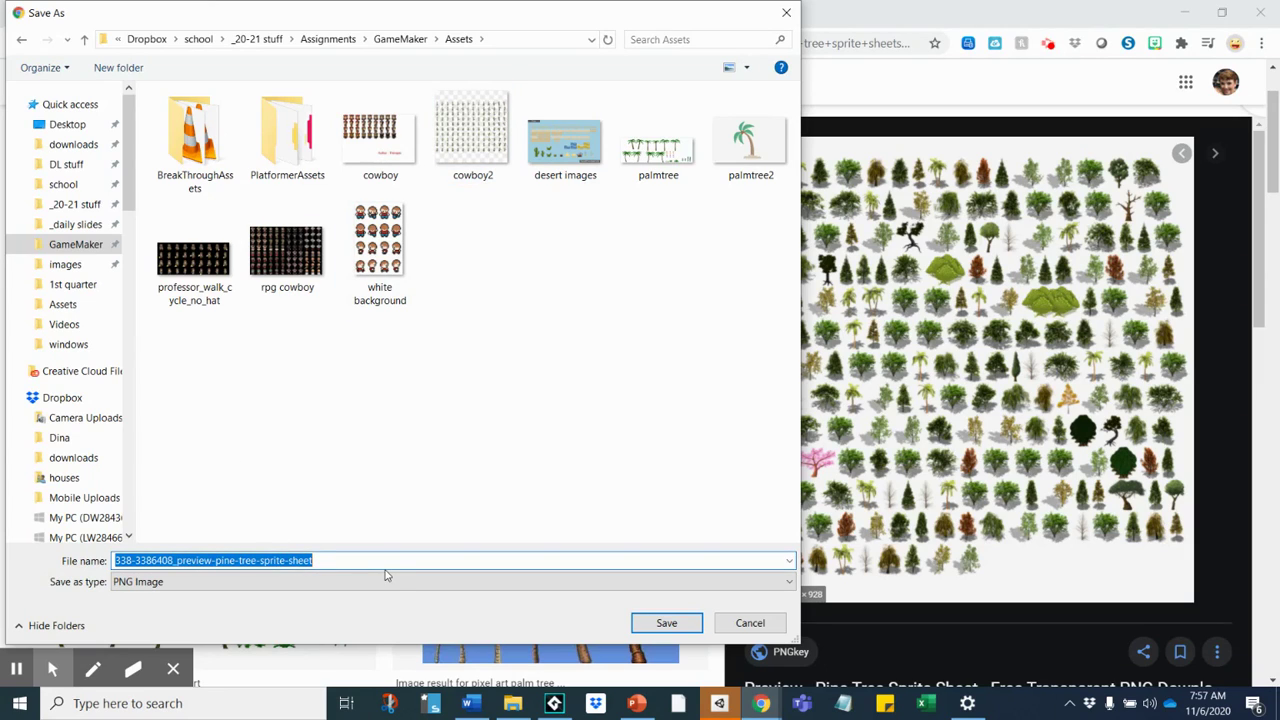
{"action": "type", "text": "trees"}
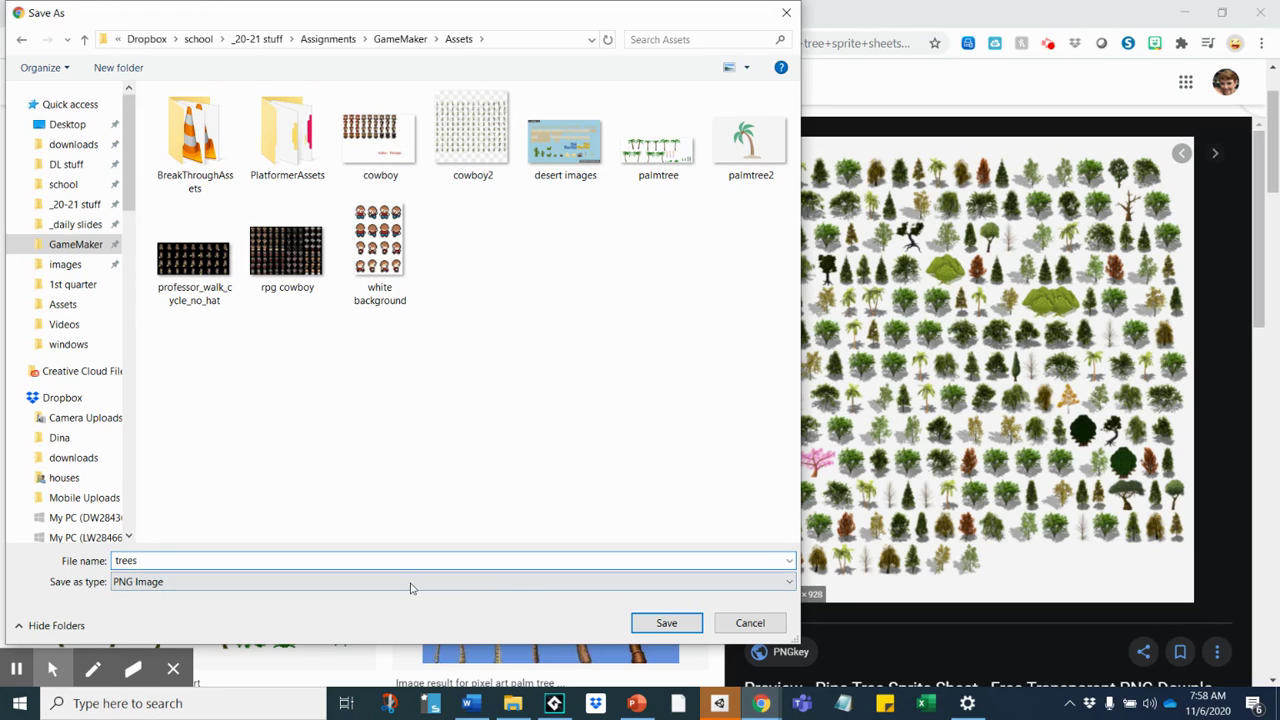
{"action": "left_click", "coordinate": [667, 623]}
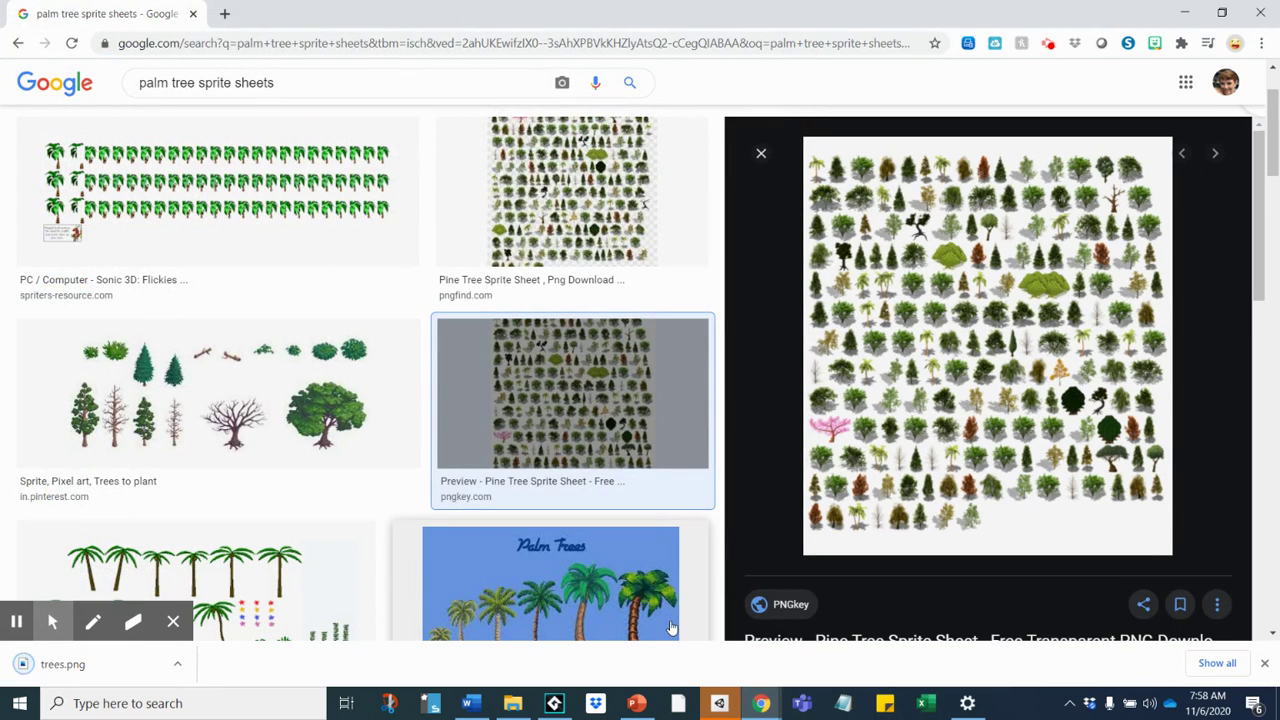
Step: Remove 'sprite sheets' from the query to search images for 'palm tree'
{"action": "scroll", "coordinate": [568, 538], "scroll_direction": "up", "scroll_amount": 1}
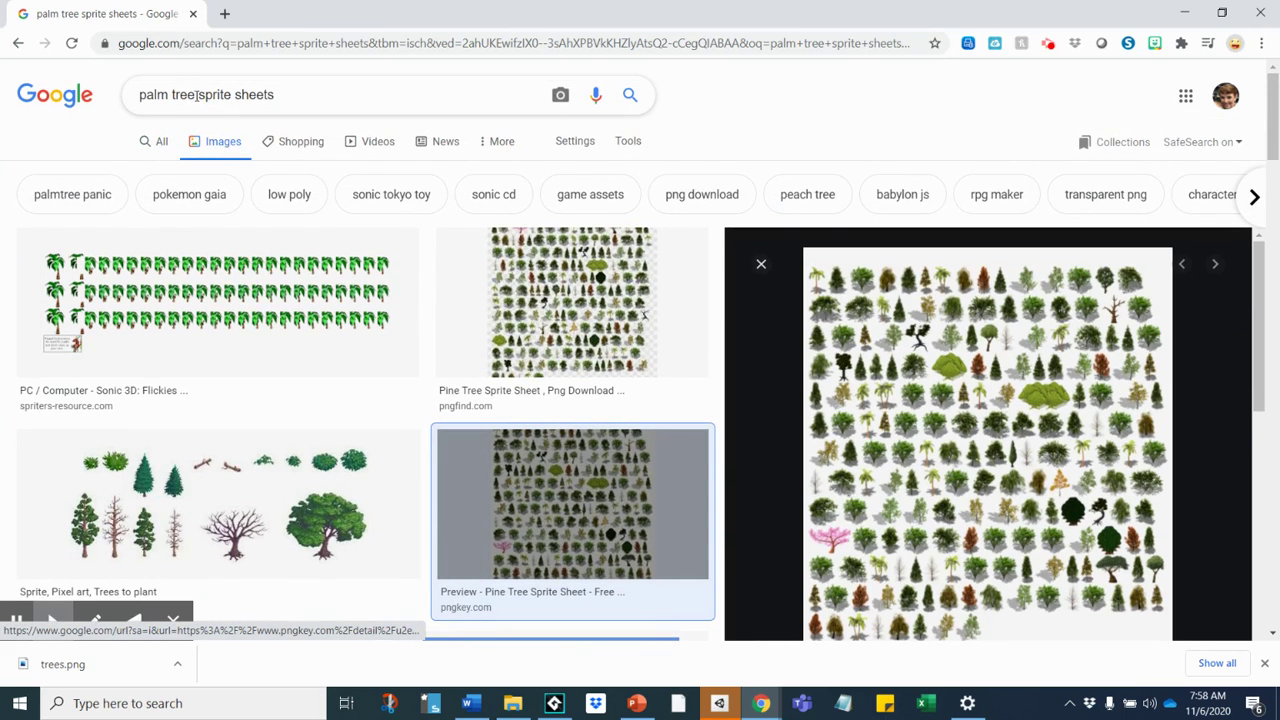
{"action": "left_click_drag", "start_coordinate": [203, 95], "coordinate": [300, 89]}
{"action": "key", "text": "BackSpace"}
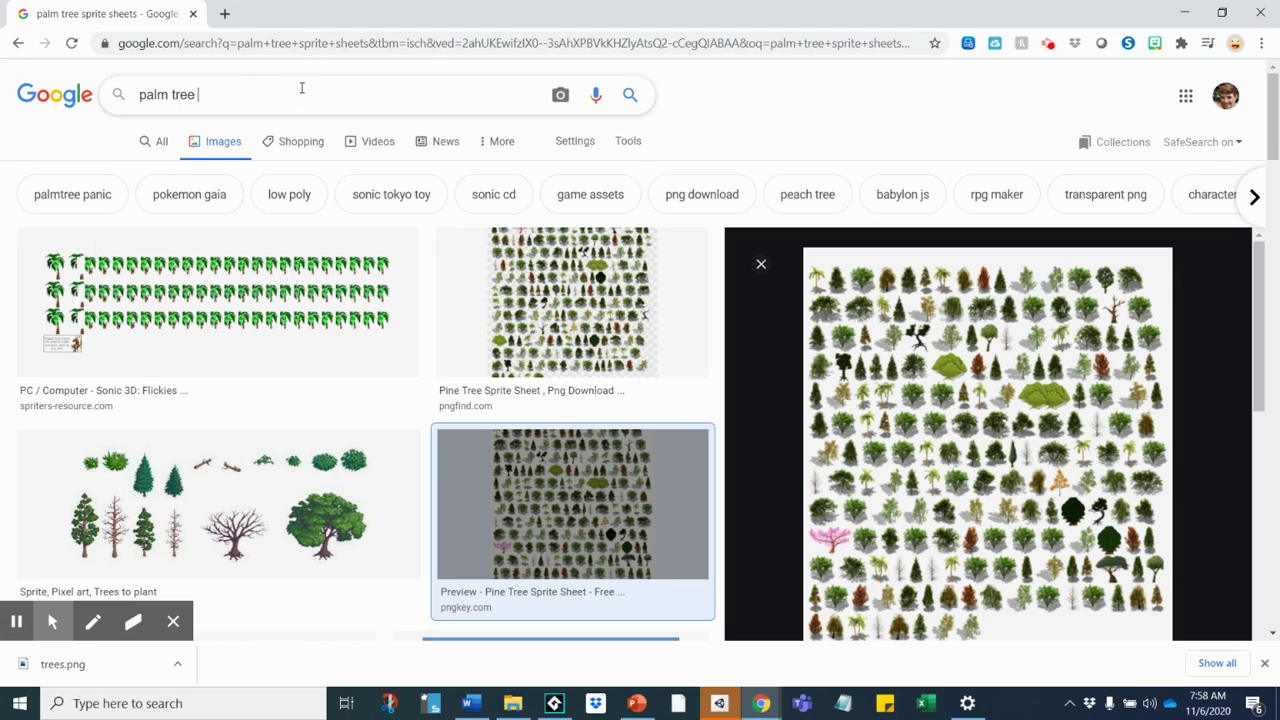
{"action": "key", "text": "Return"}
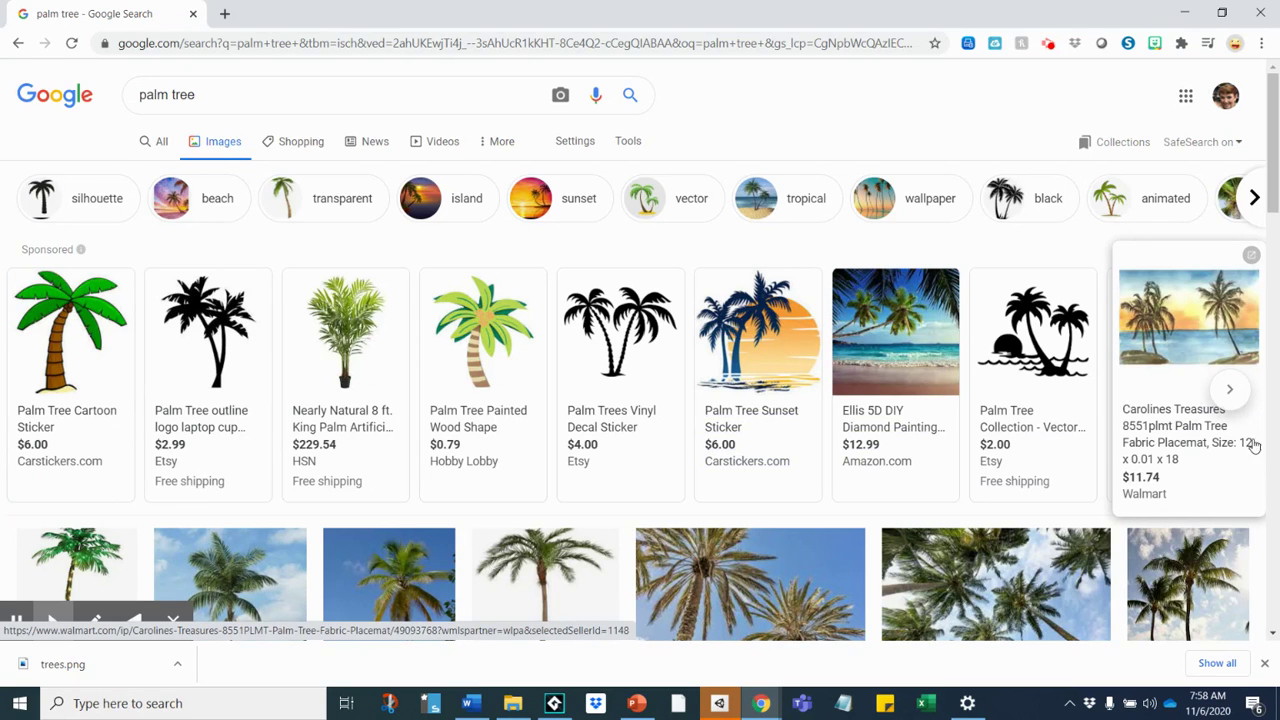
Step: Expand the sponsored palm tree products and scroll through the palm tree images
{"action": "left_click", "coordinate": [1230, 389]}
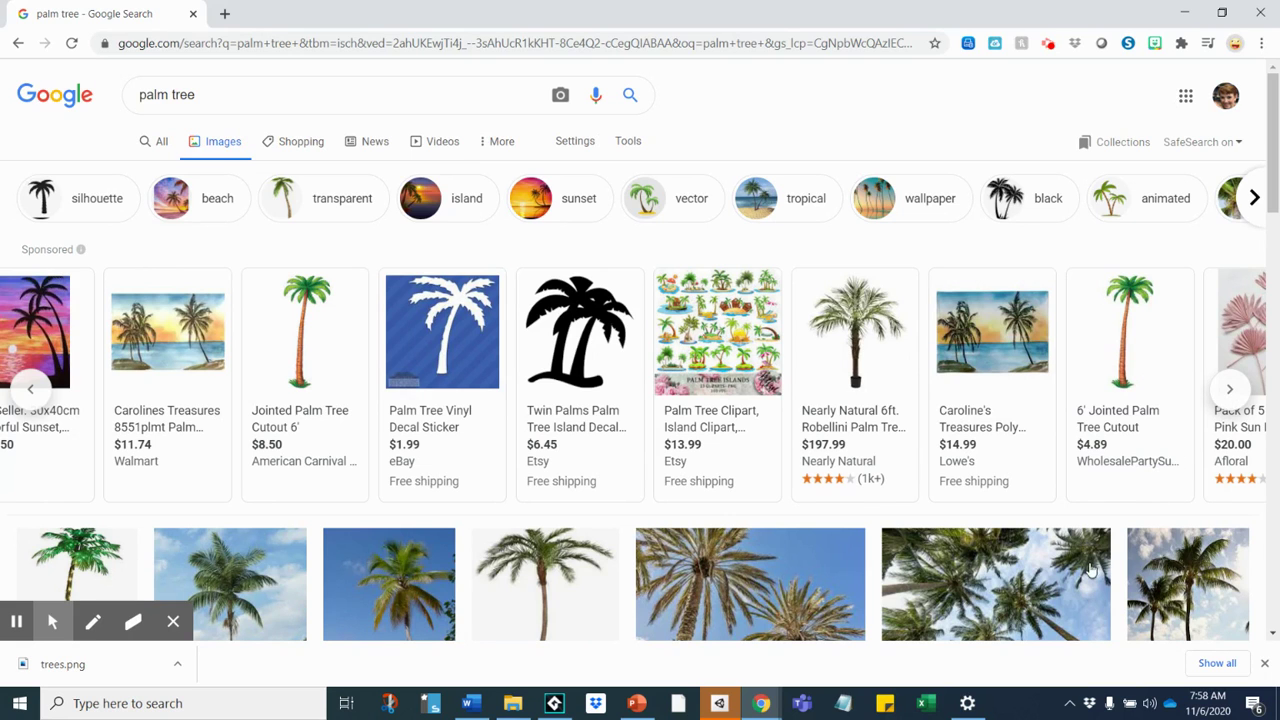
{"action": "scroll", "coordinate": [981, 485], "scroll_direction": "down", "scroll_amount": 1}
{"action": "scroll", "coordinate": [981, 485], "scroll_direction": "down", "scroll_amount": 2}
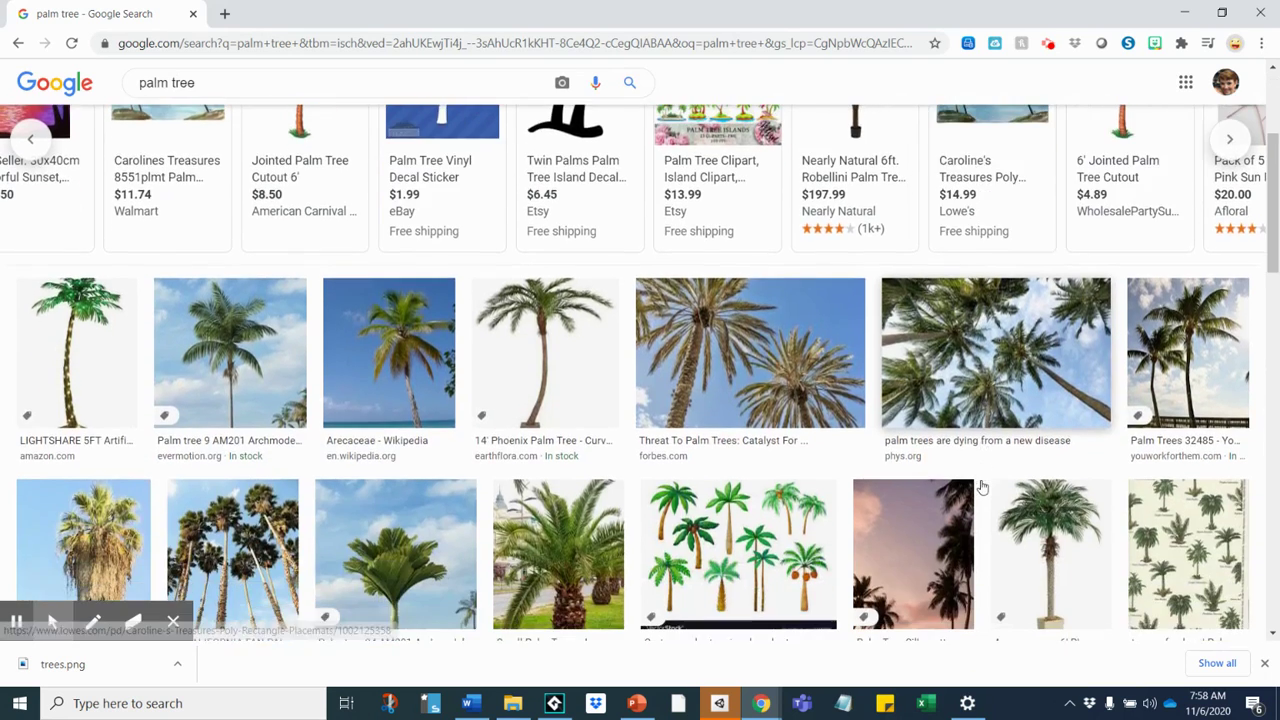
{"action": "scroll", "coordinate": [981, 485], "scroll_direction": "down", "scroll_amount": 2}
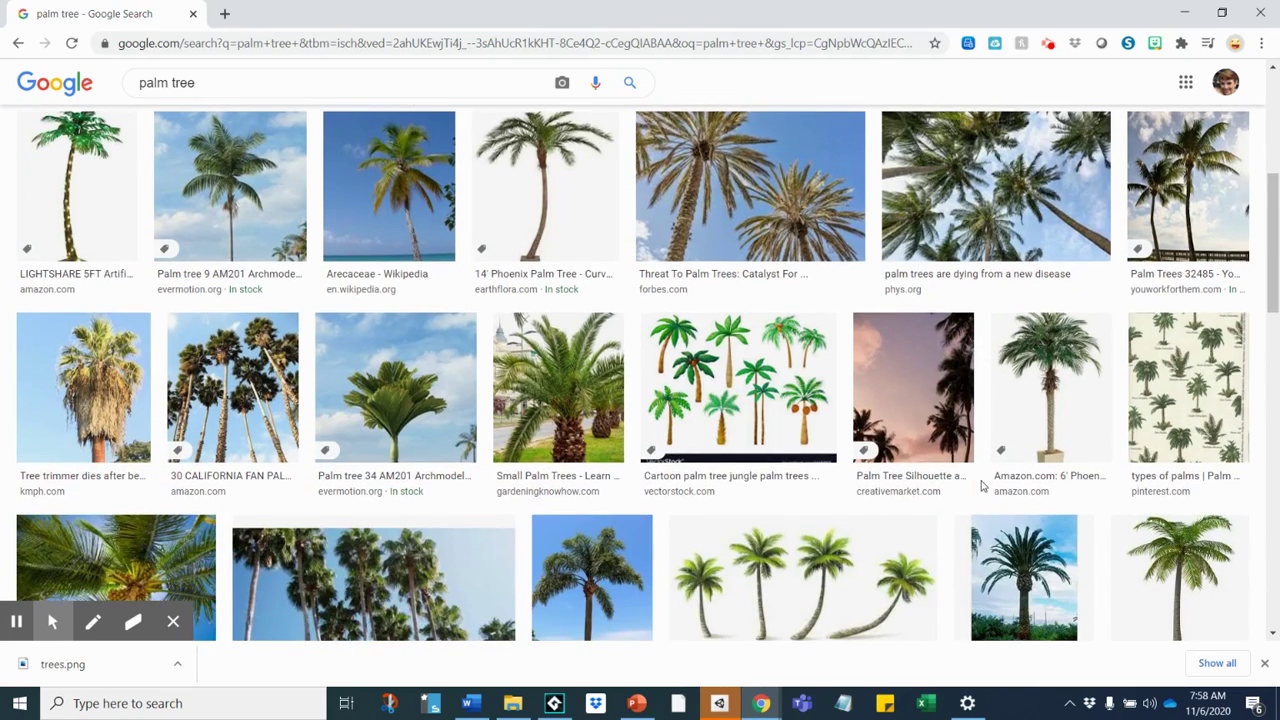
{"action": "scroll", "coordinate": [783, 490], "scroll_direction": "down", "scroll_amount": 1}
{"action": "scroll", "coordinate": [783, 493], "scroll_direction": "down", "scroll_amount": 2}
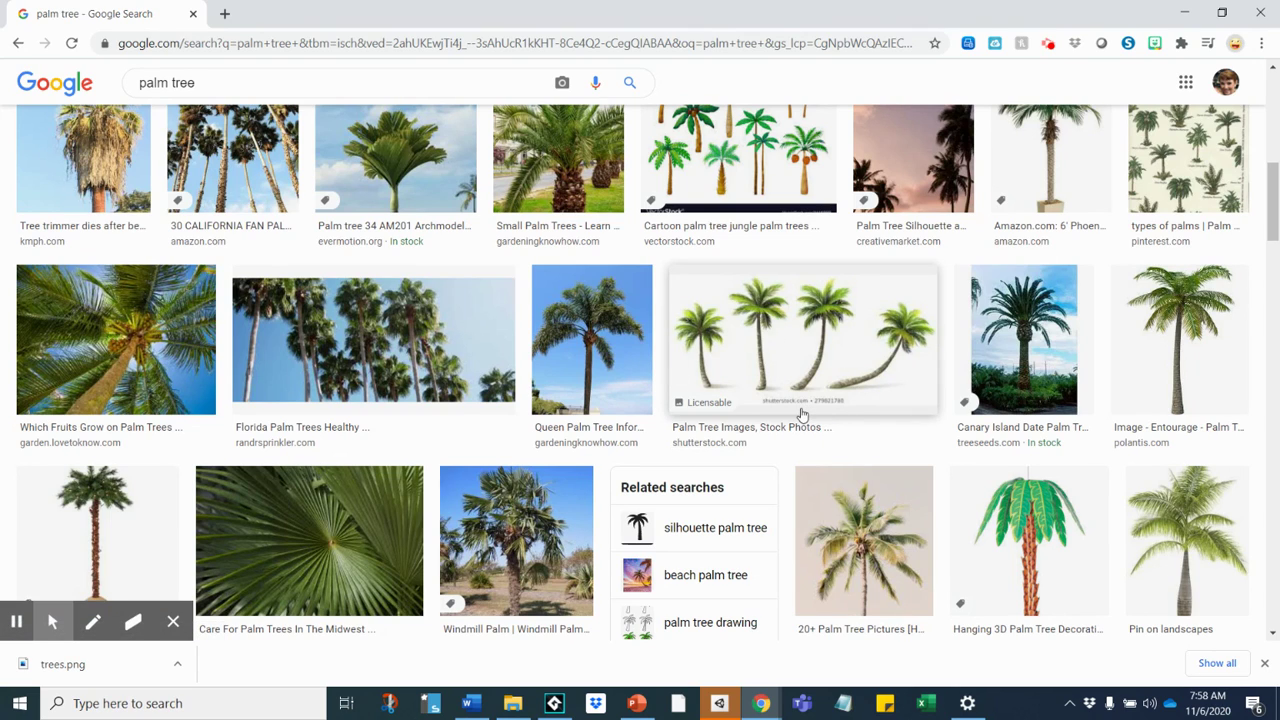
{"action": "scroll", "coordinate": [800, 414], "scroll_direction": "down", "scroll_amount": 1}
{"action": "scroll", "coordinate": [800, 414], "scroll_direction": "up", "scroll_amount": 1}
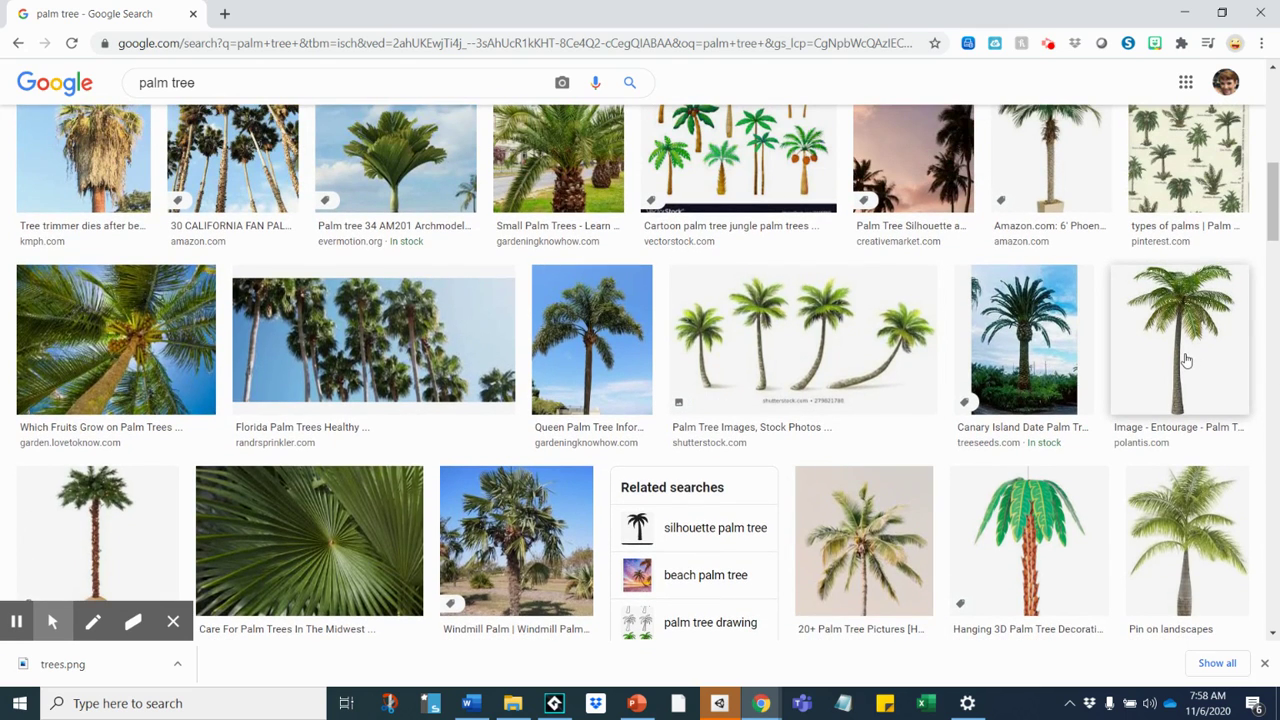
Step: Save the Entourage palm tree image as palmTree1 in the Assets folder
{"action": "right_click", "coordinate": [1186, 360]}
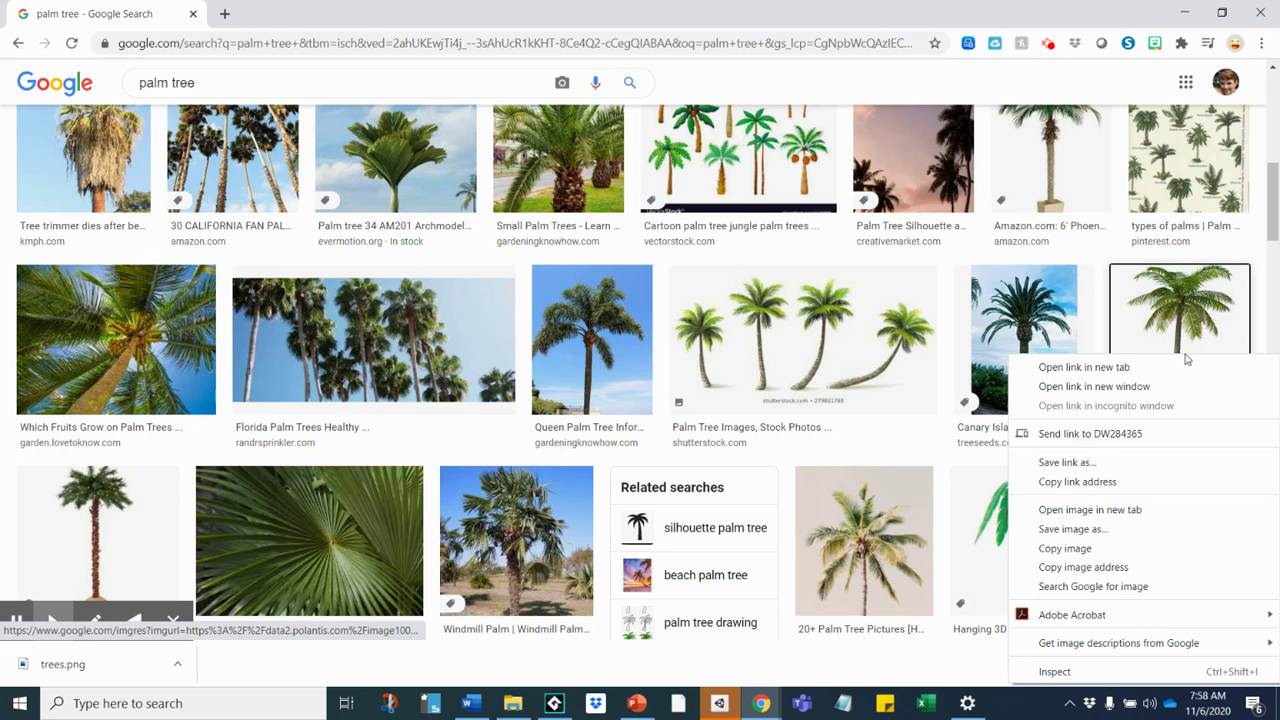
{"action": "left_click", "coordinate": [1103, 530]}
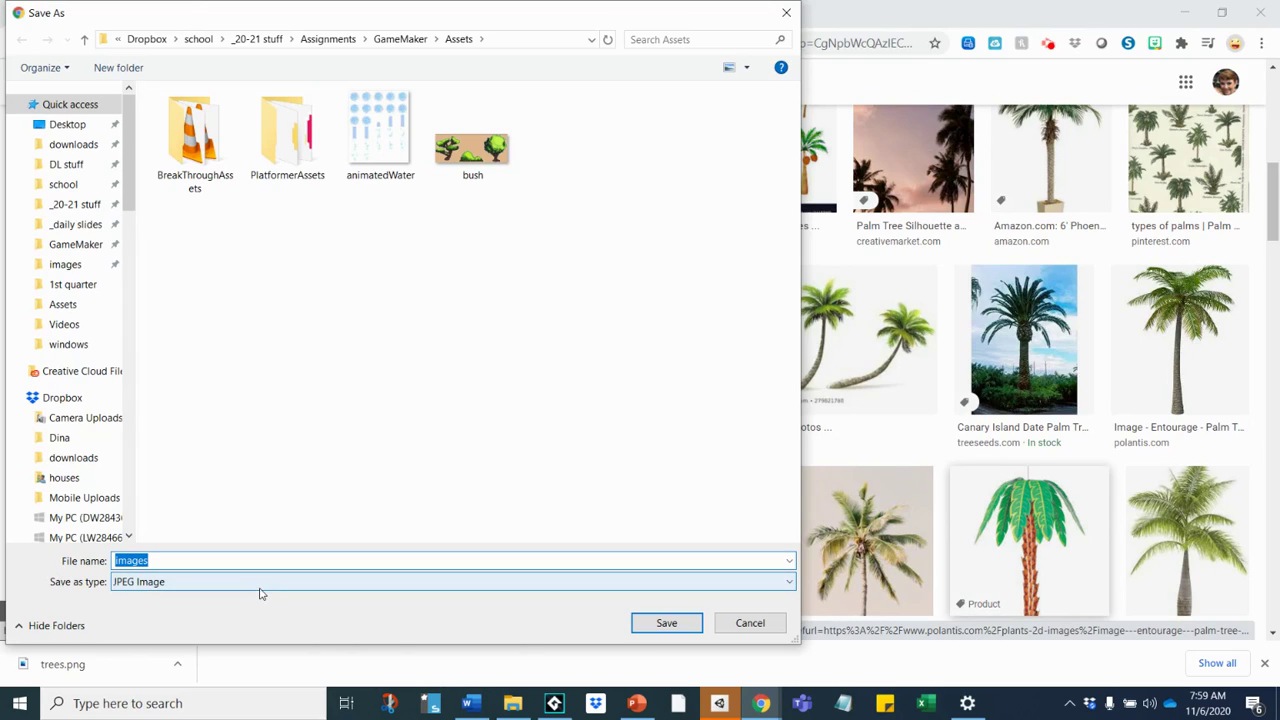
{"action": "type", "text": "palmTree"}
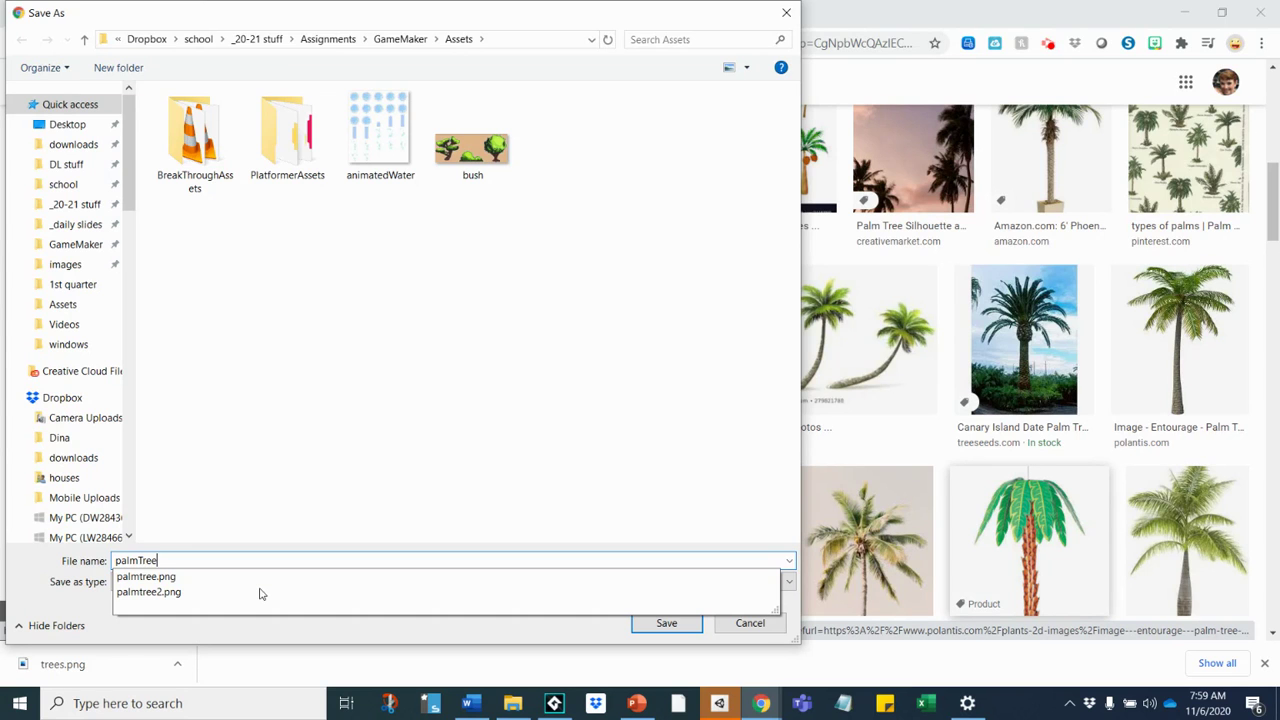
{"action": "type", "text": "1"}
{"action": "key", "text": "Return"}
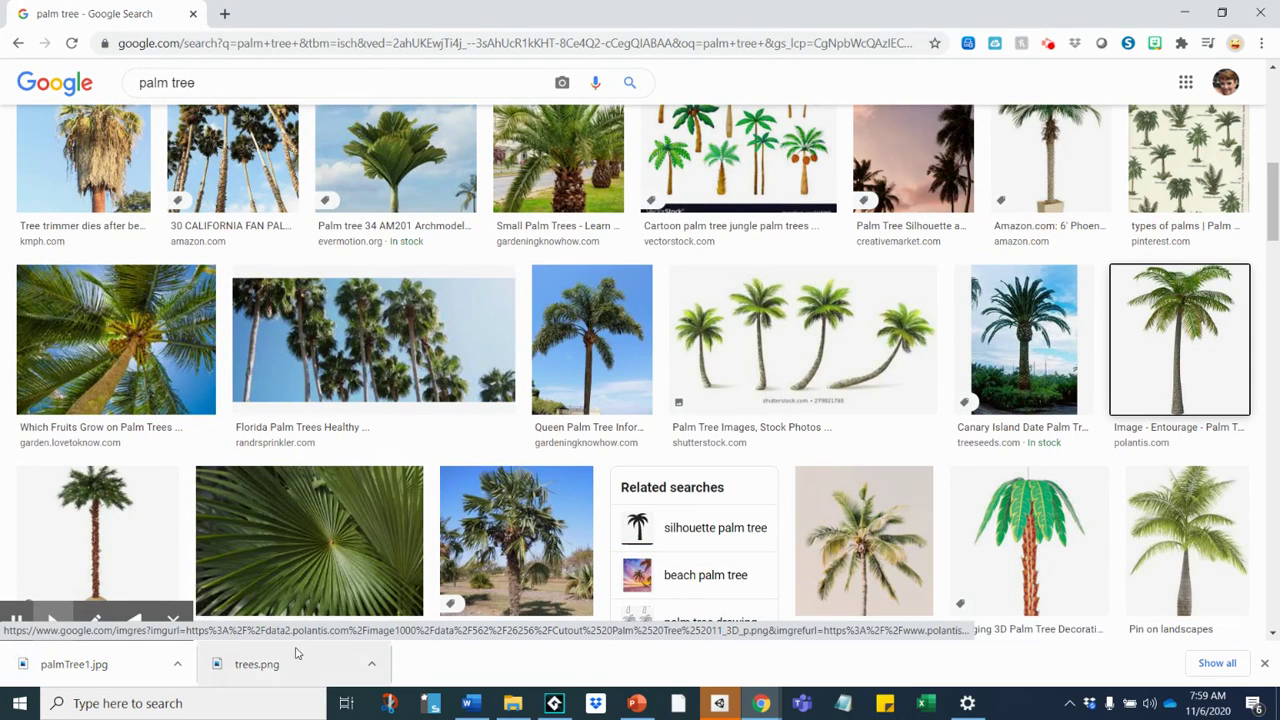
Step: Create a new sprite in the Sprites folder and name it palmTree
{"action": "left_click", "coordinate": [555, 703]}
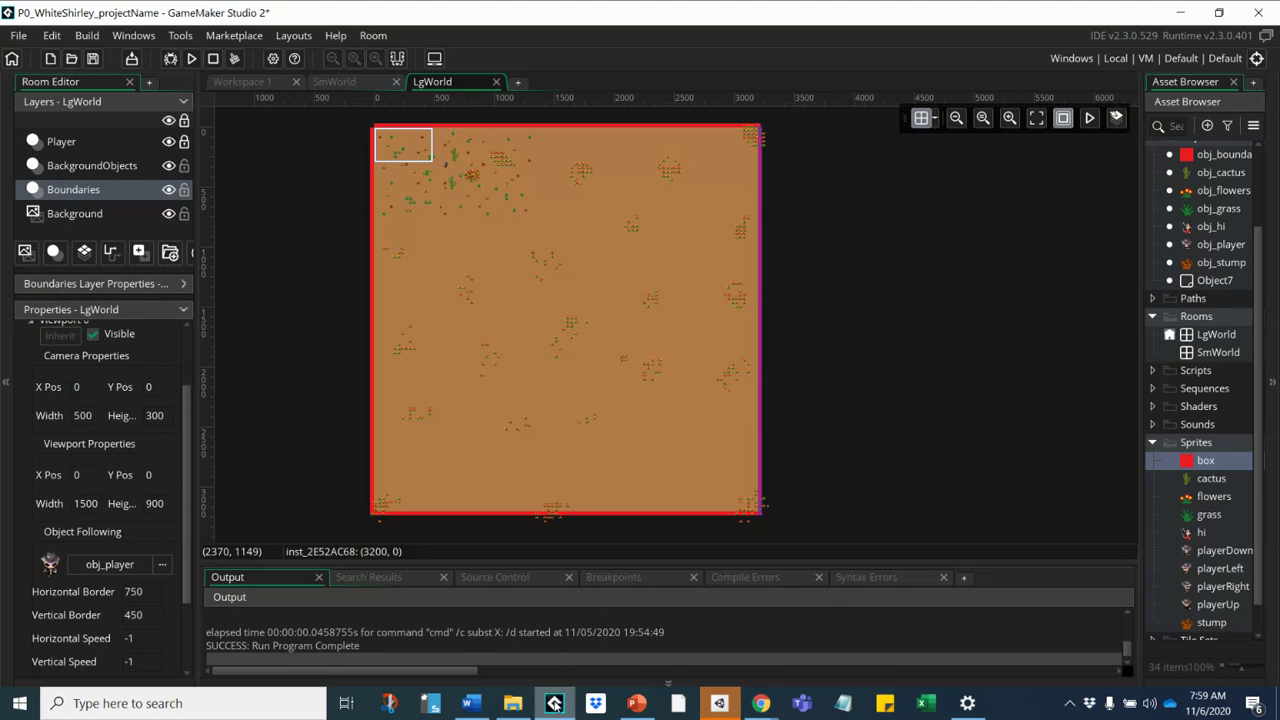
{"action": "right_click", "coordinate": [1210, 442]}
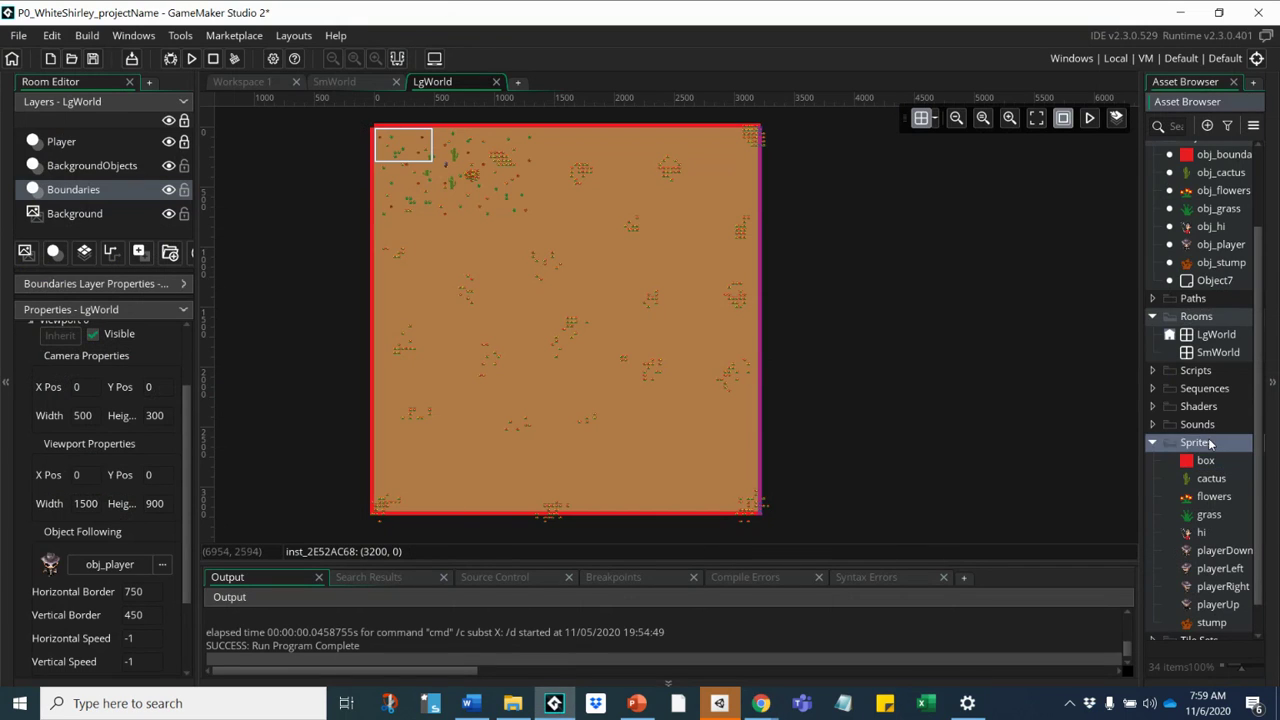
{"action": "mouse_move", "coordinate": [1049, 170]}
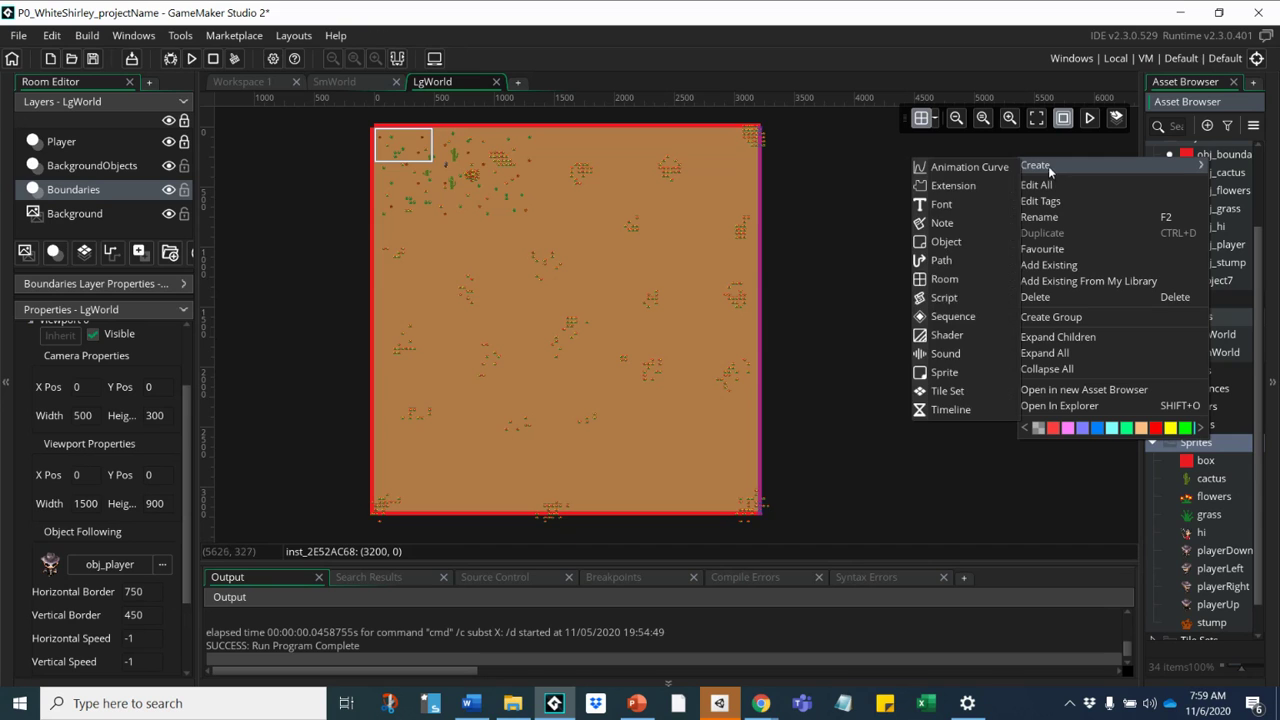
{"action": "left_click", "coordinate": [945, 372]}
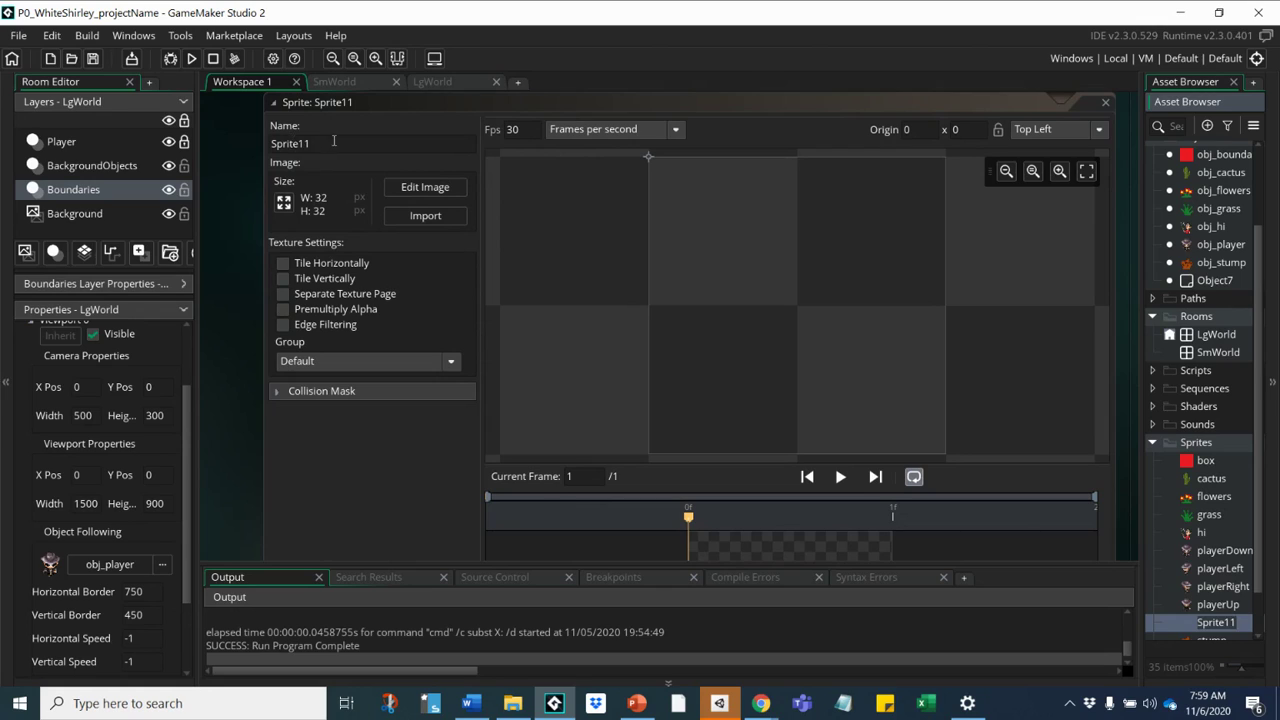
{"action": "double_click", "coordinate": [300, 143]}
{"action": "type", "text": "pale"}
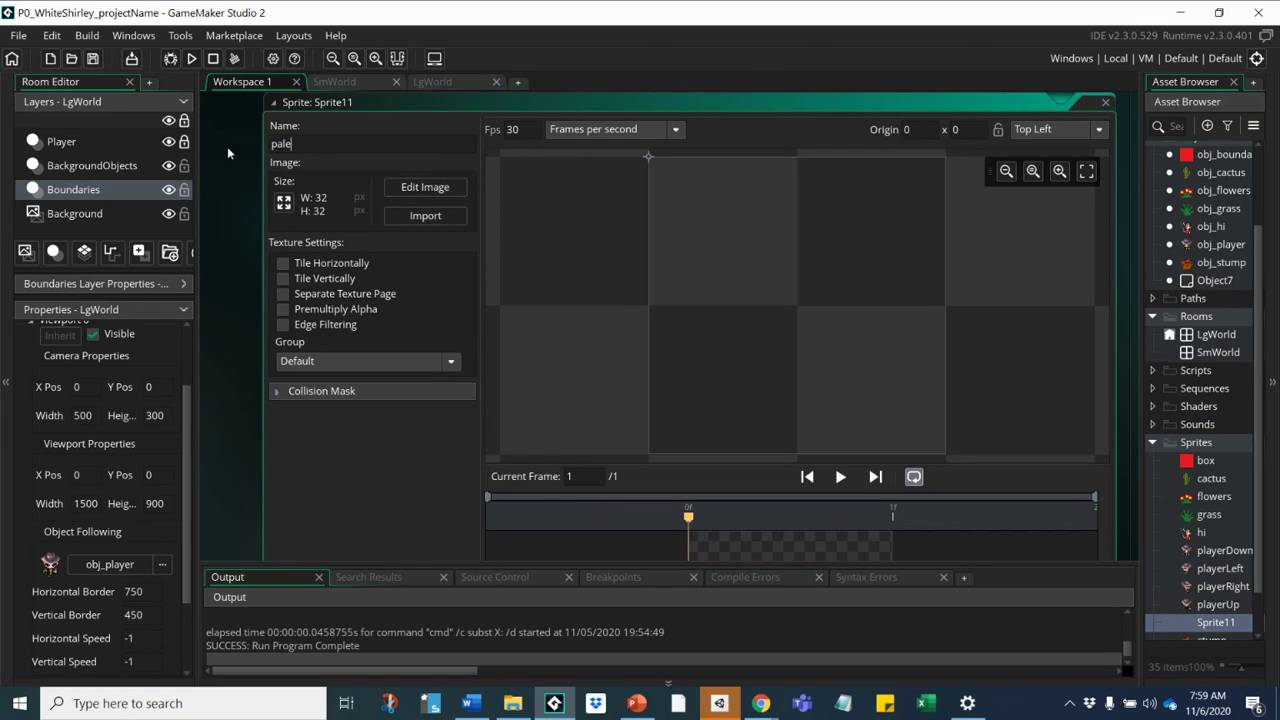
{"action": "key", "text": "BackSpace"}
{"action": "type", "text": "mTree"}
Step: Import palmTree1 from GameMaker > Assets as the sprite's image
{"action": "left_click", "coordinate": [423, 216]}
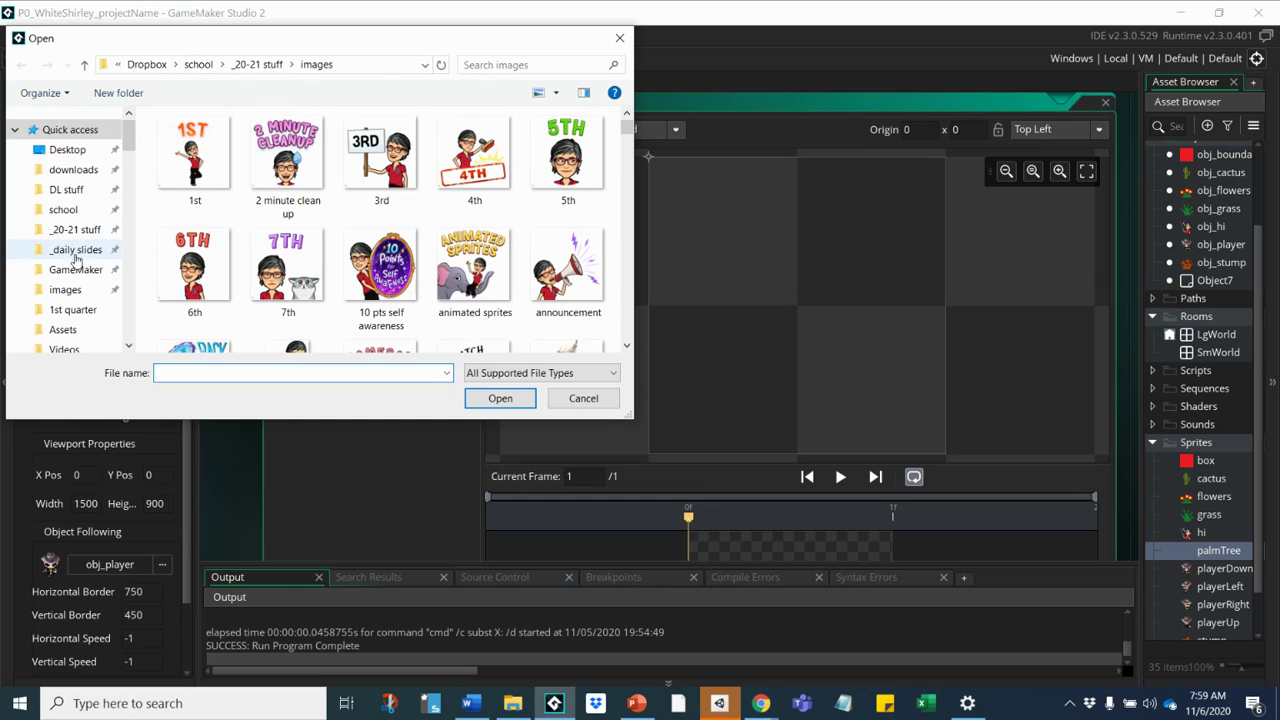
{"action": "left_click", "coordinate": [75, 270]}
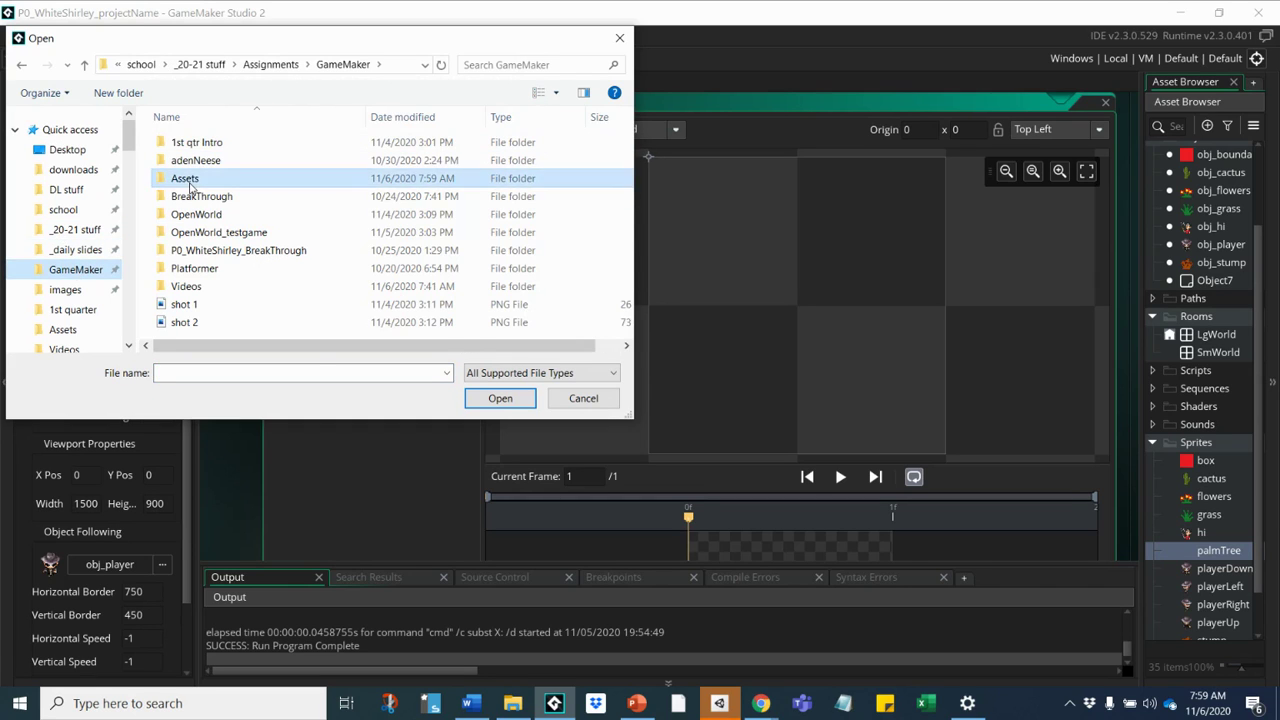
{"action": "double_click", "coordinate": [185, 178]}
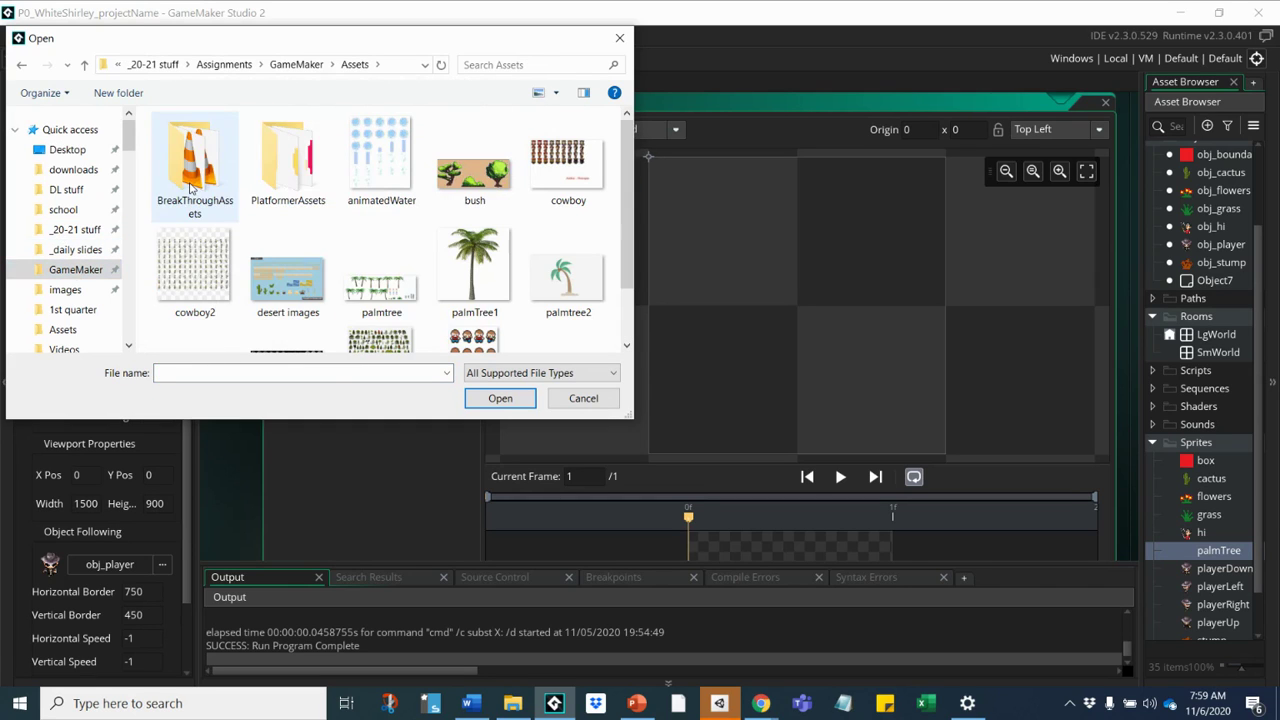
{"action": "left_click", "coordinate": [474, 265]}
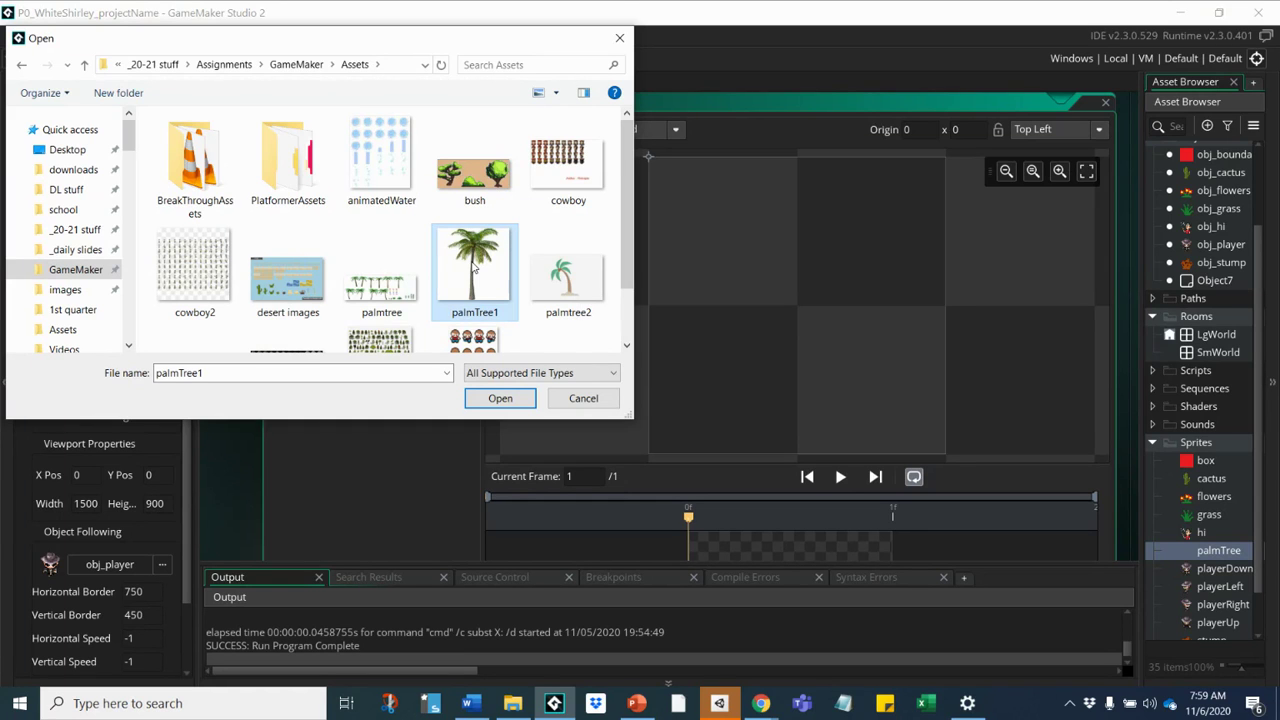
{"action": "left_click", "coordinate": [499, 399]}
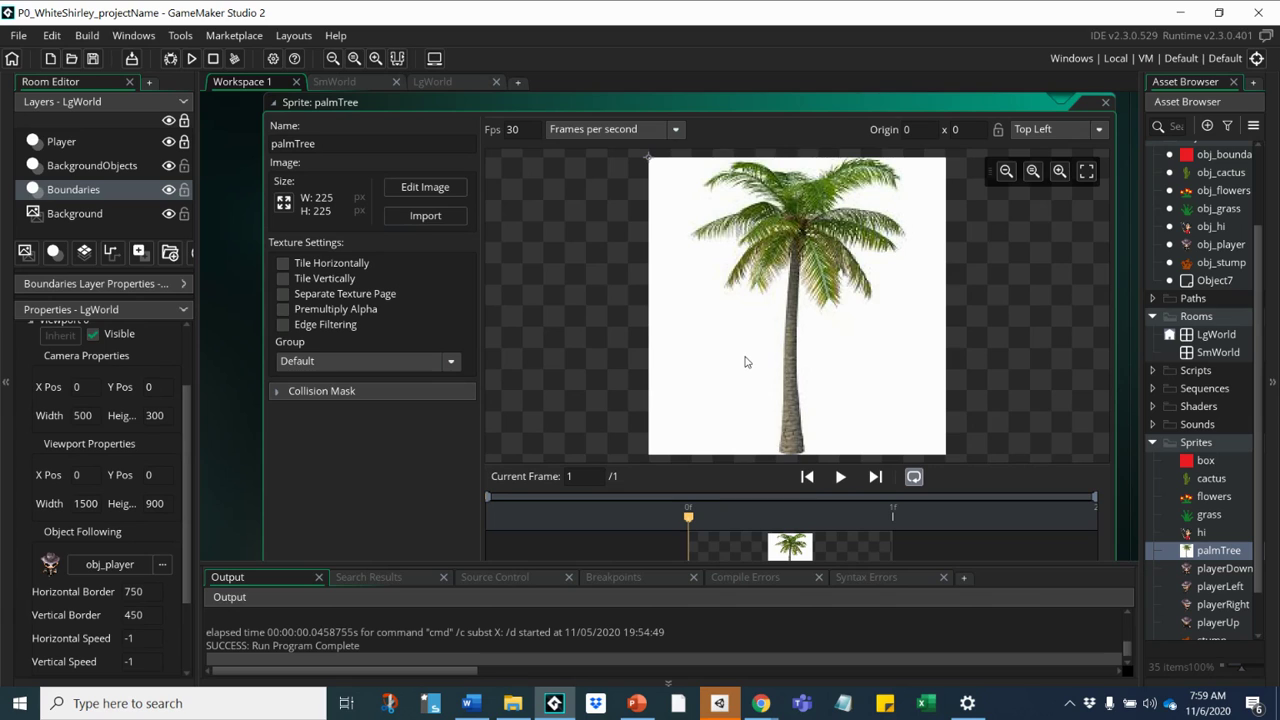
Step: In the image editor, magic-wand select the white background around the palm and trunk
{"action": "left_click", "coordinate": [407, 191]}
{"action": "scroll", "coordinate": [1070, 487], "scroll_direction": "down", "scroll_amount": 1}
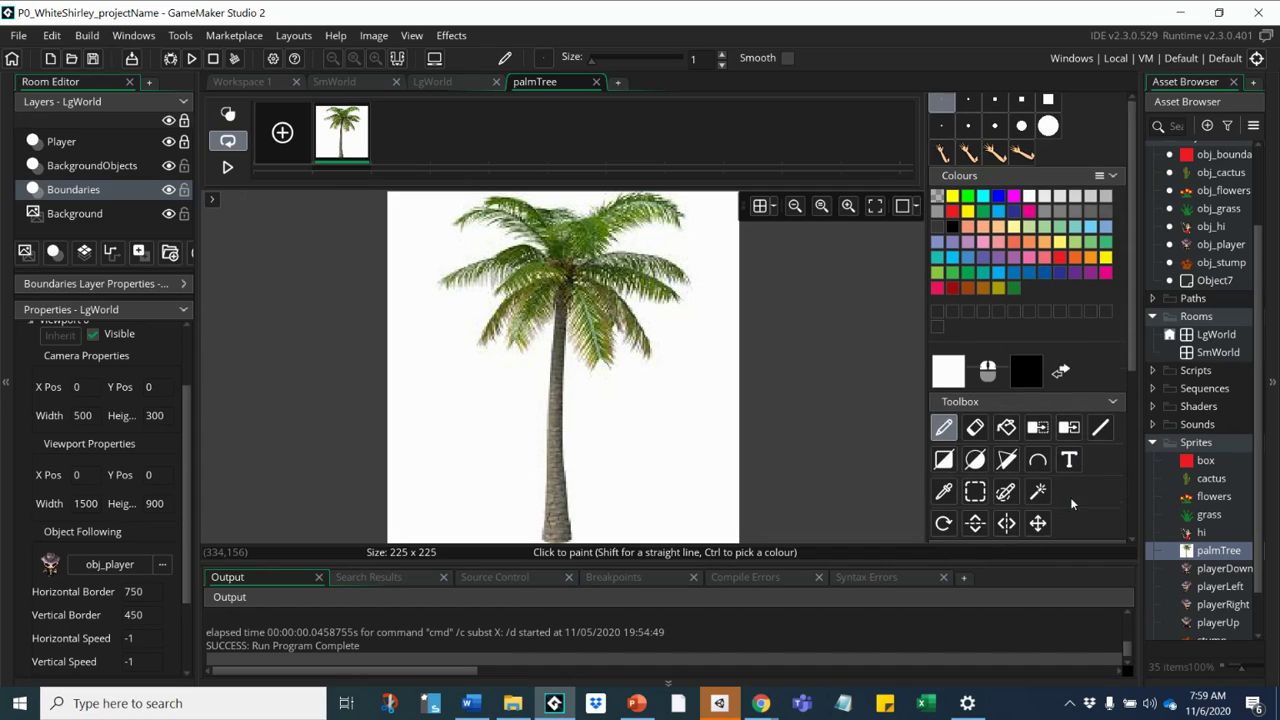
{"action": "left_click", "coordinate": [1040, 491]}
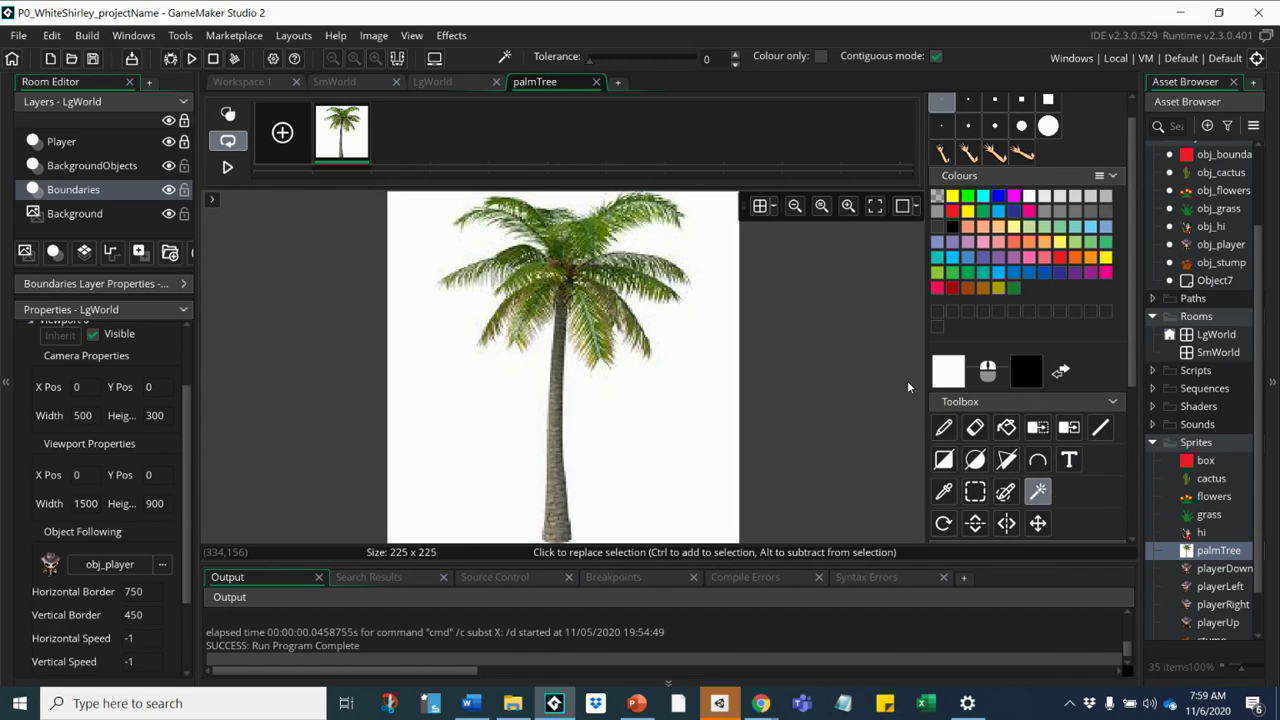
{"action": "left_click", "coordinate": [690, 485]}
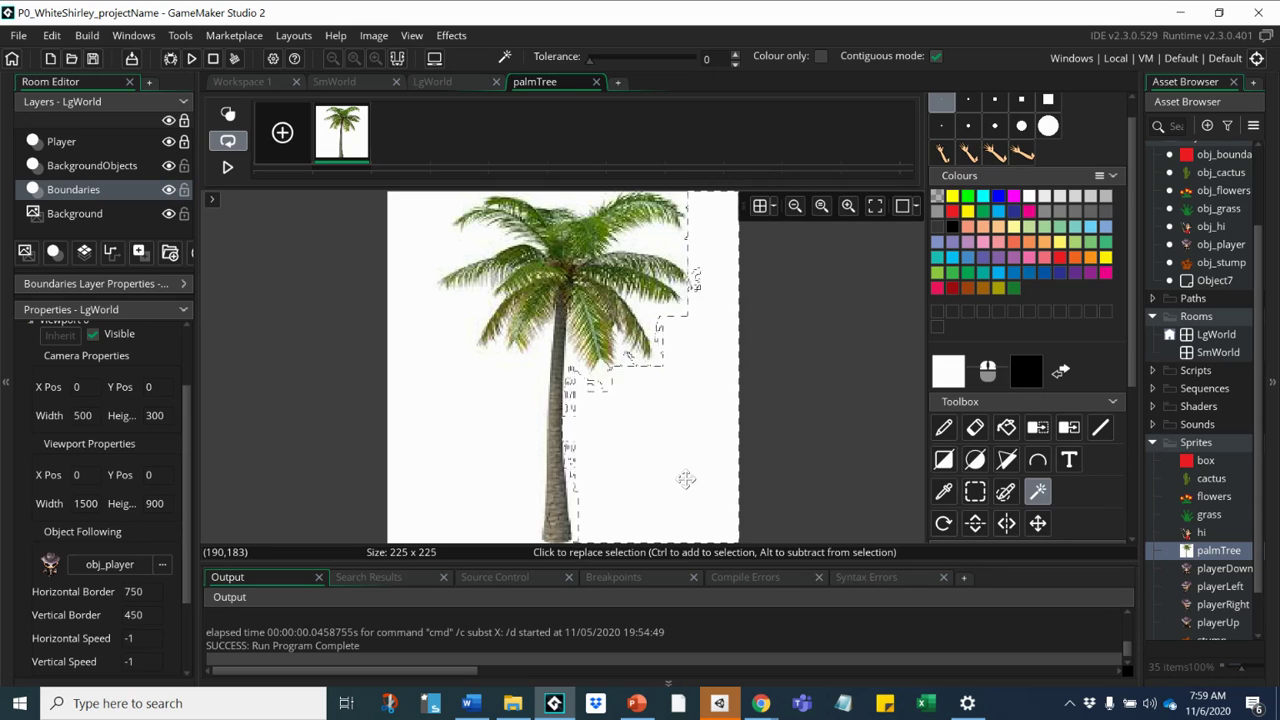
{"action": "left_click", "coordinate": [451, 448]}
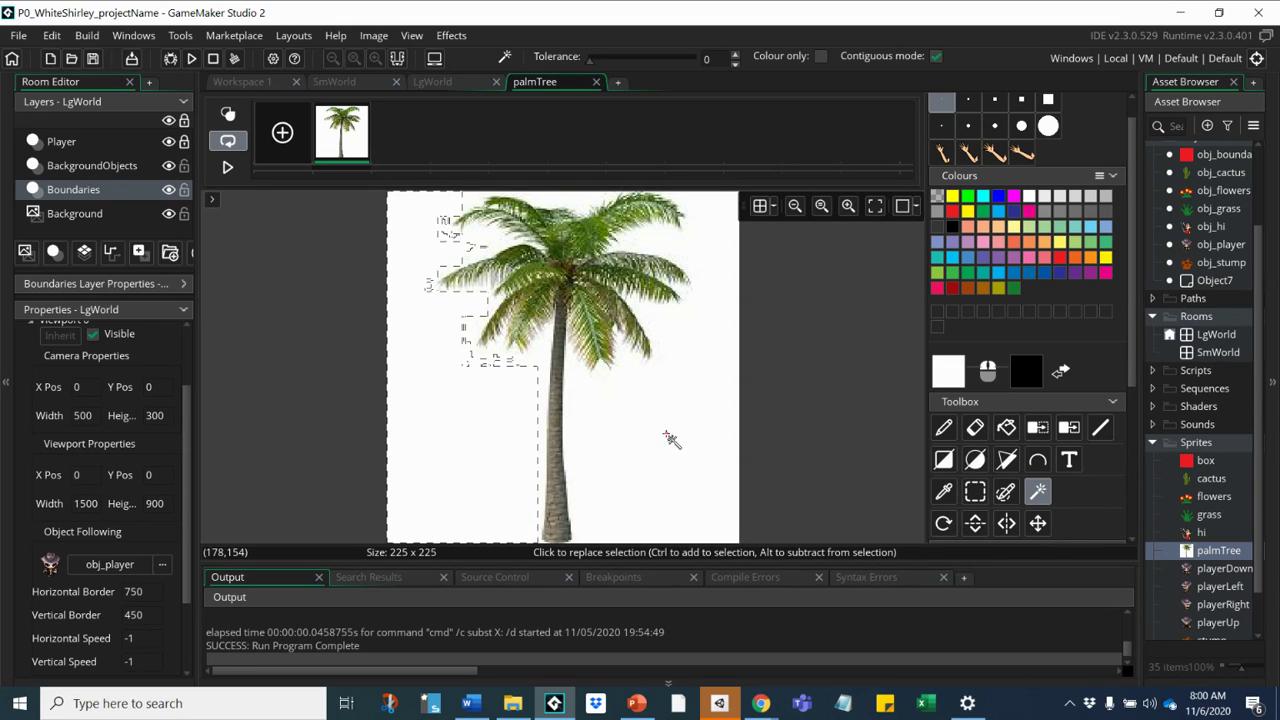
{"action": "left_click", "coordinate": [686, 432], "text": "ctrl"}
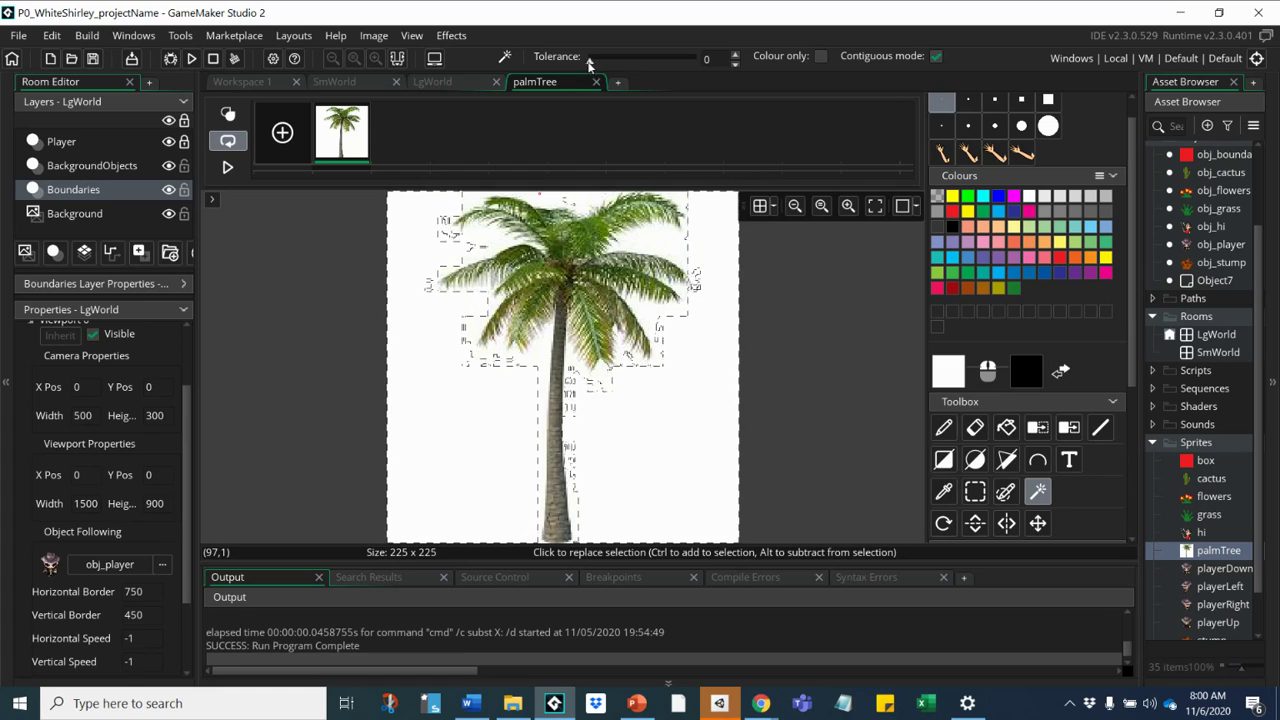
Step: Adjust the wand tolerance, reselect, return it to 0, and delete the white to transparency
{"action": "left_click_drag", "start_coordinate": [590, 64], "coordinate": [625, 67]}
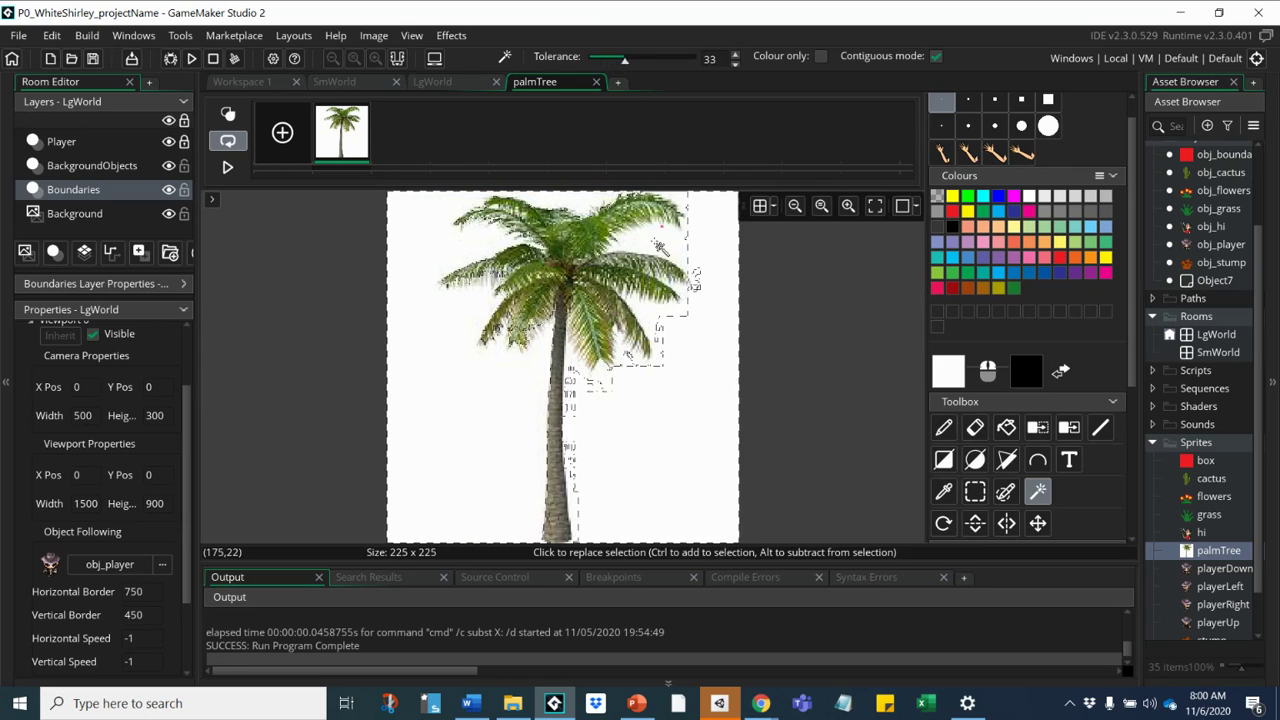
{"action": "left_click", "coordinate": [657, 244]}
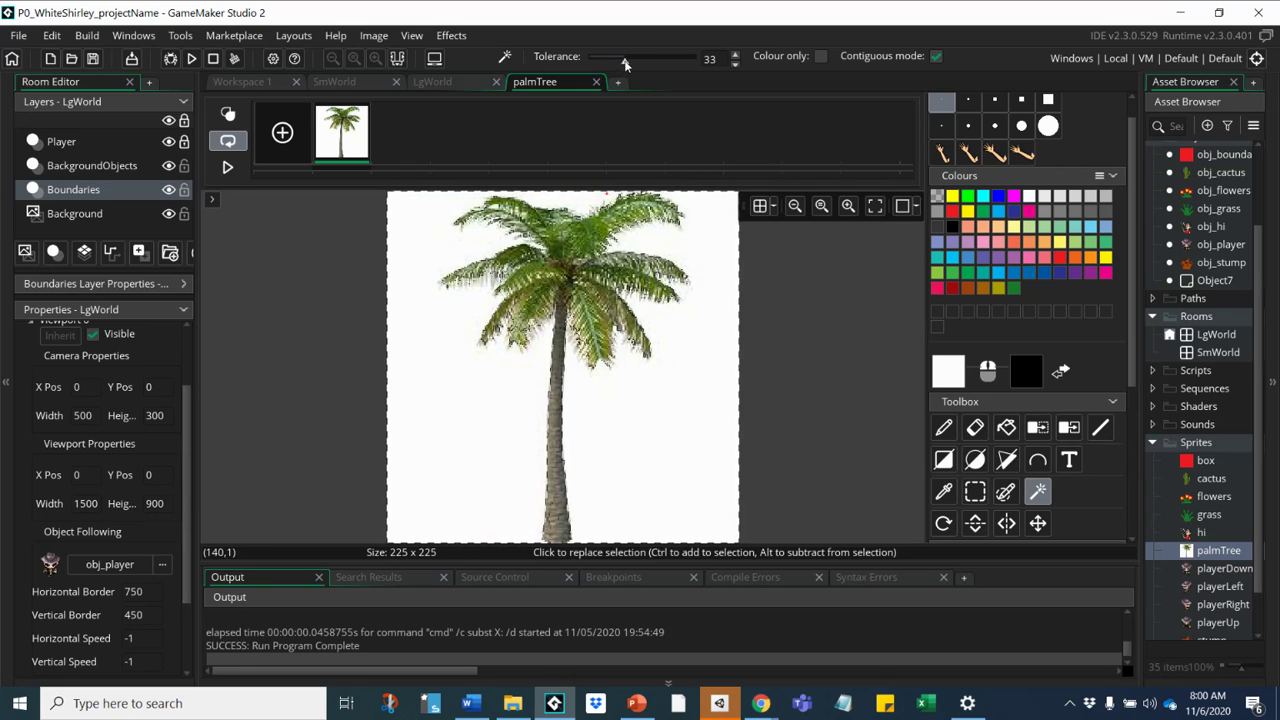
{"action": "left_click_drag", "start_coordinate": [624, 59], "coordinate": [601, 71]}
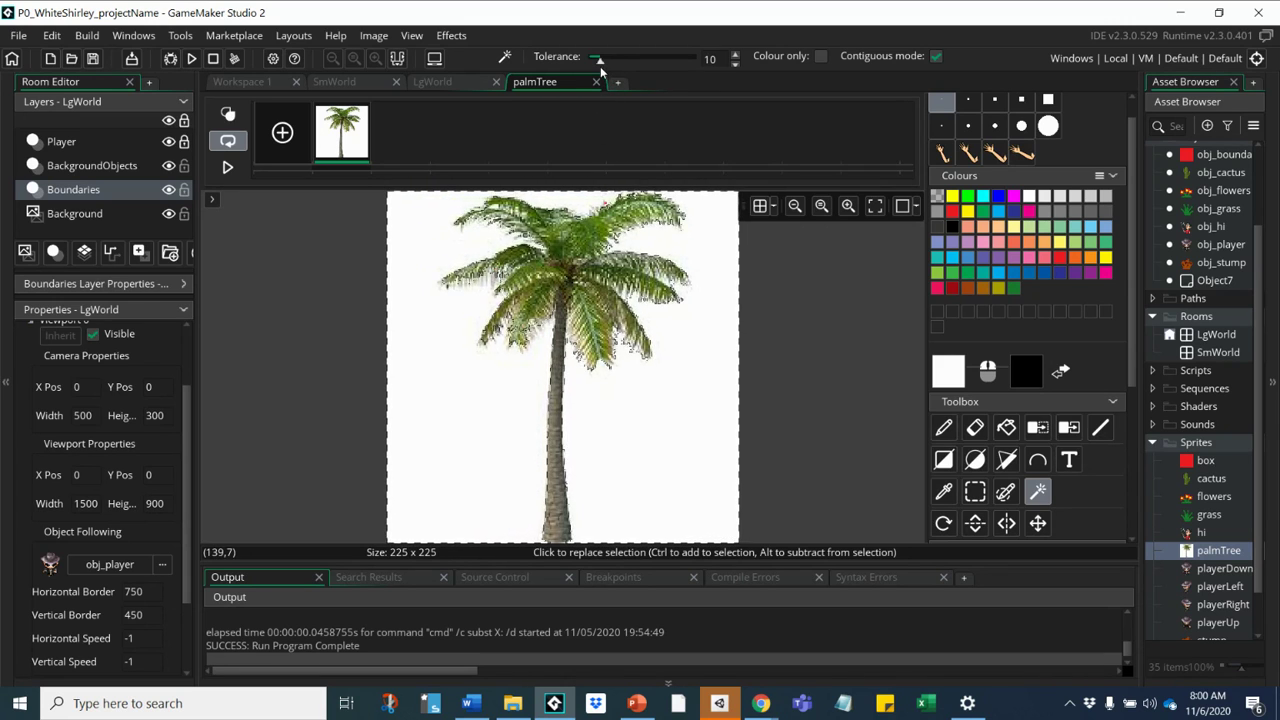
{"action": "left_click_drag", "start_coordinate": [600, 63], "coordinate": [589, 62]}
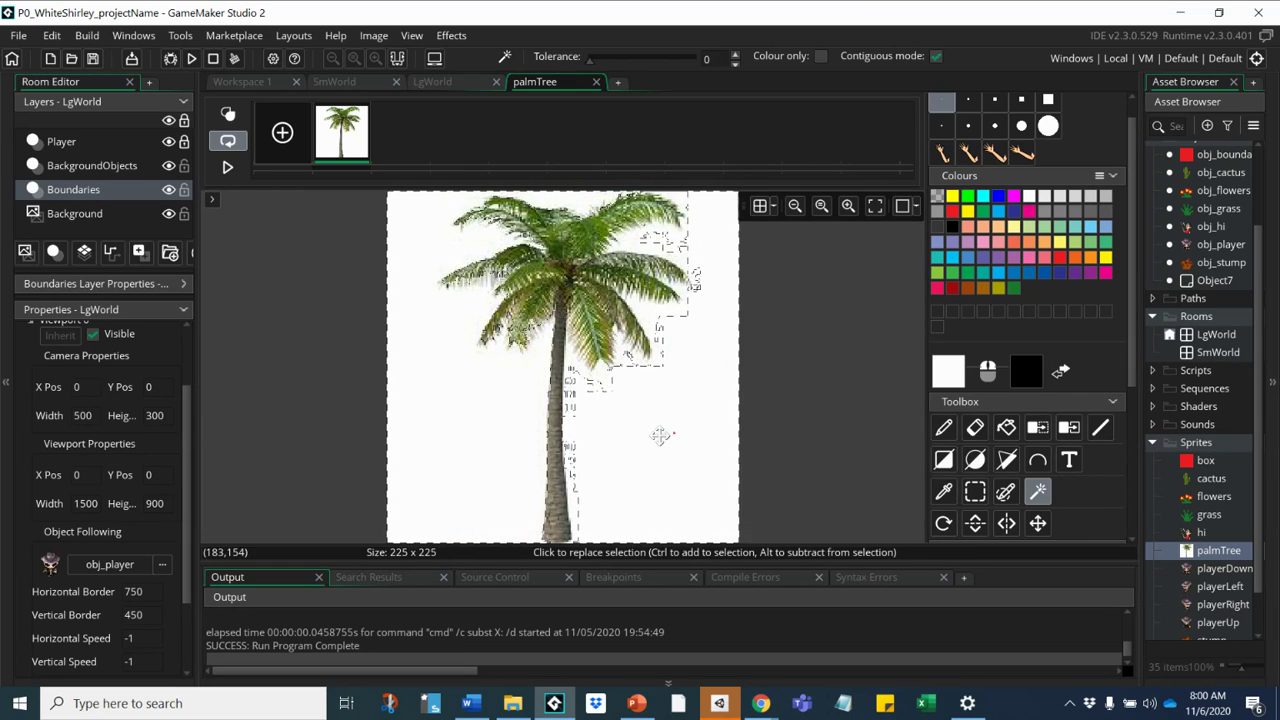
{"action": "key", "text": "Delete"}
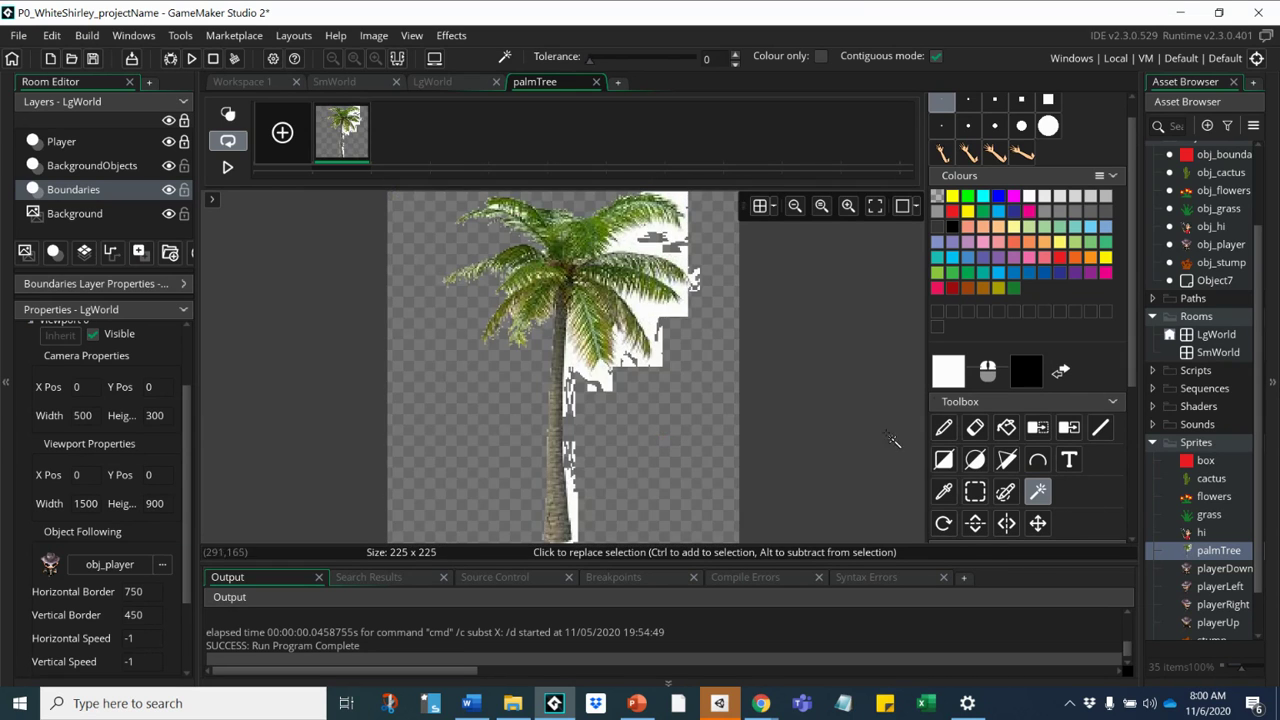
{"action": "left_click", "coordinate": [1037, 428]}
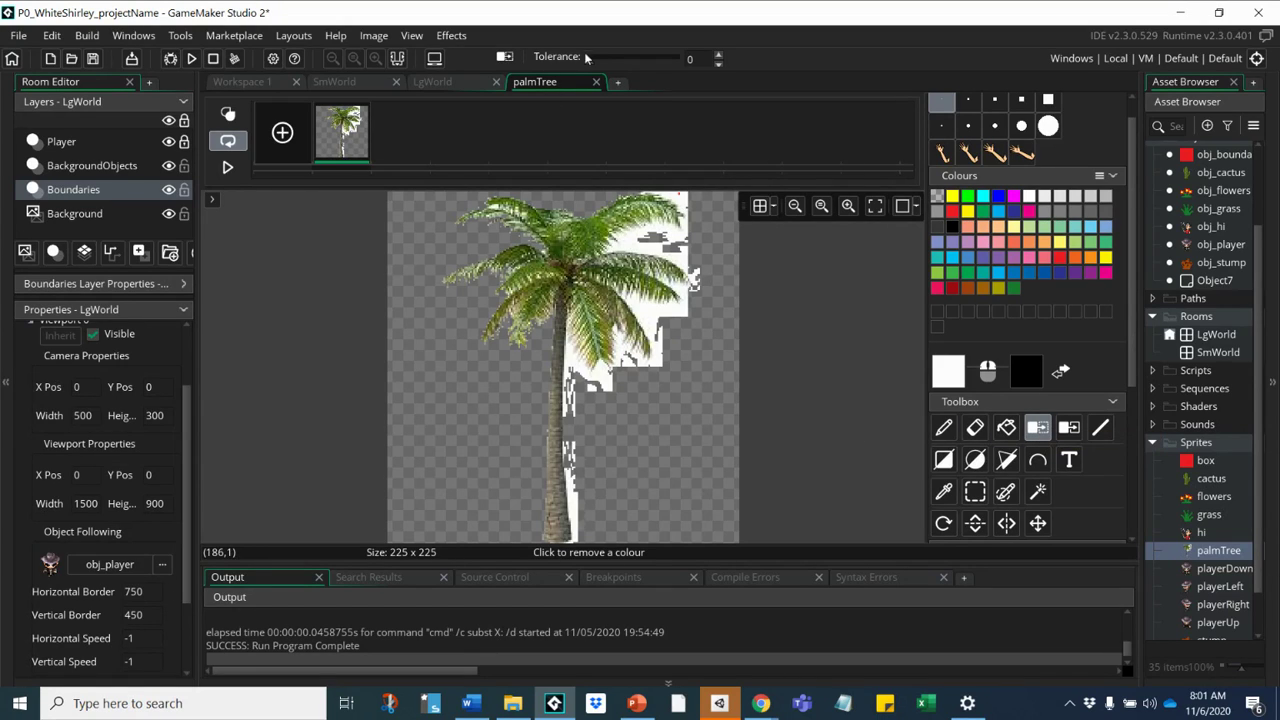
{"action": "left_click_drag", "start_coordinate": [591, 62], "coordinate": [599, 65]}
{"action": "left_click", "coordinate": [626, 324]}
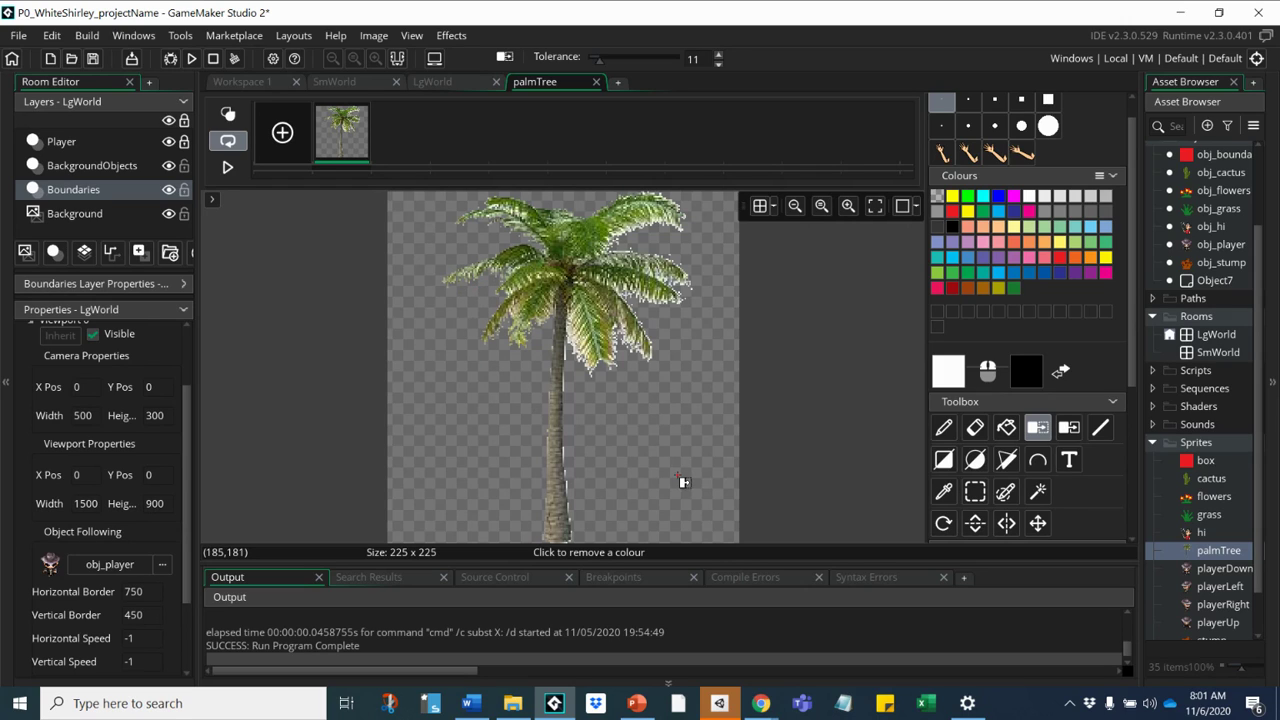
{"action": "left_click", "coordinate": [848, 207]}
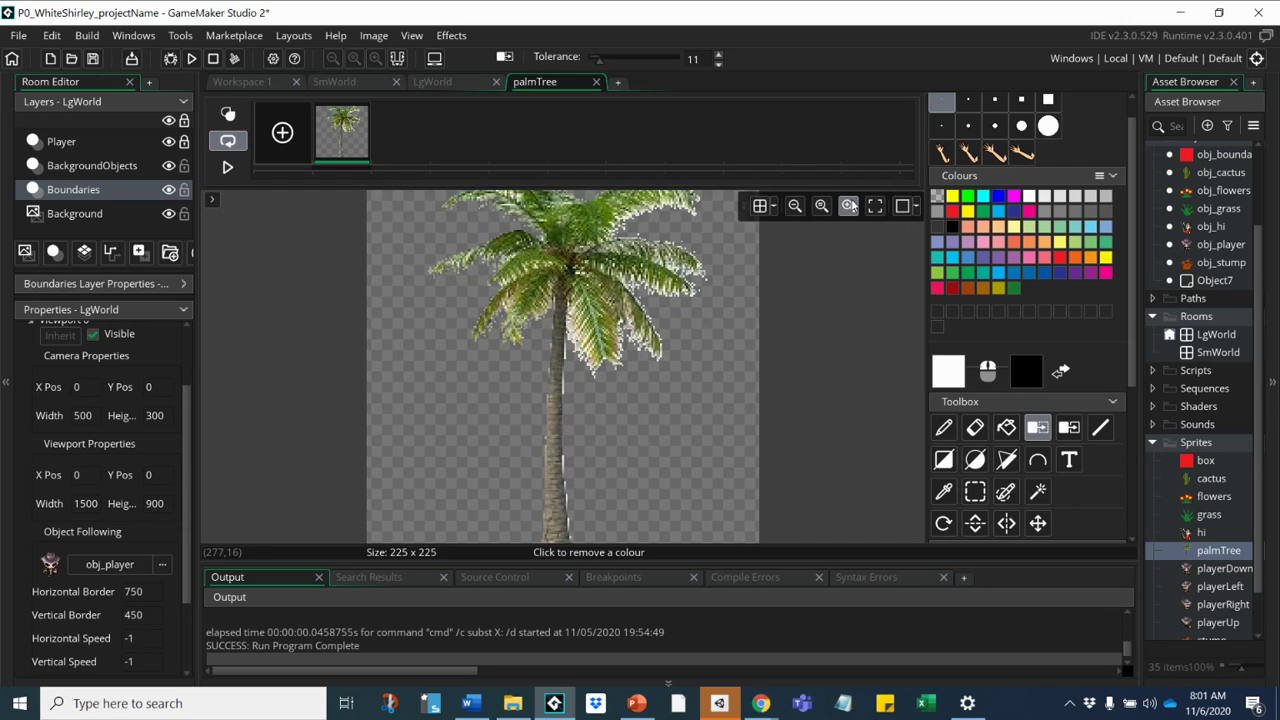
{"action": "left_click", "coordinate": [848, 207]}
{"action": "left_click", "coordinate": [848, 207]}
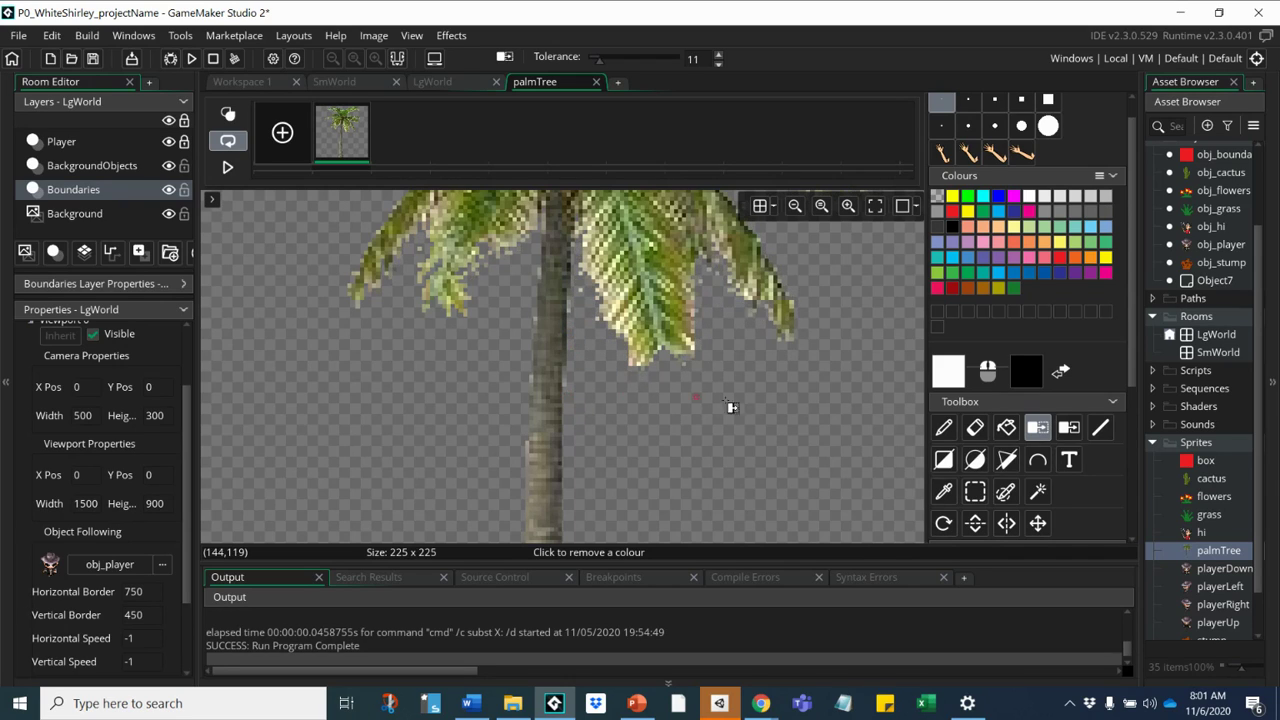
{"action": "left_click", "coordinate": [821, 207]}
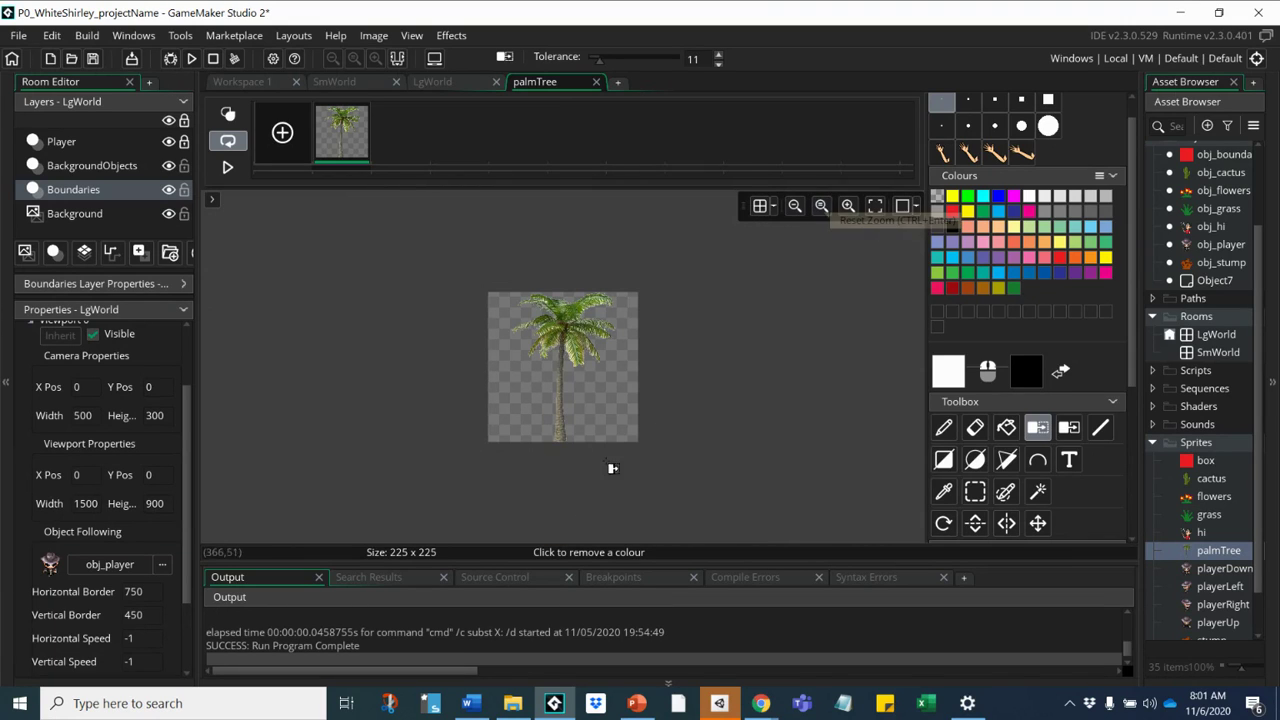
{"action": "left_click", "coordinate": [595, 82]}
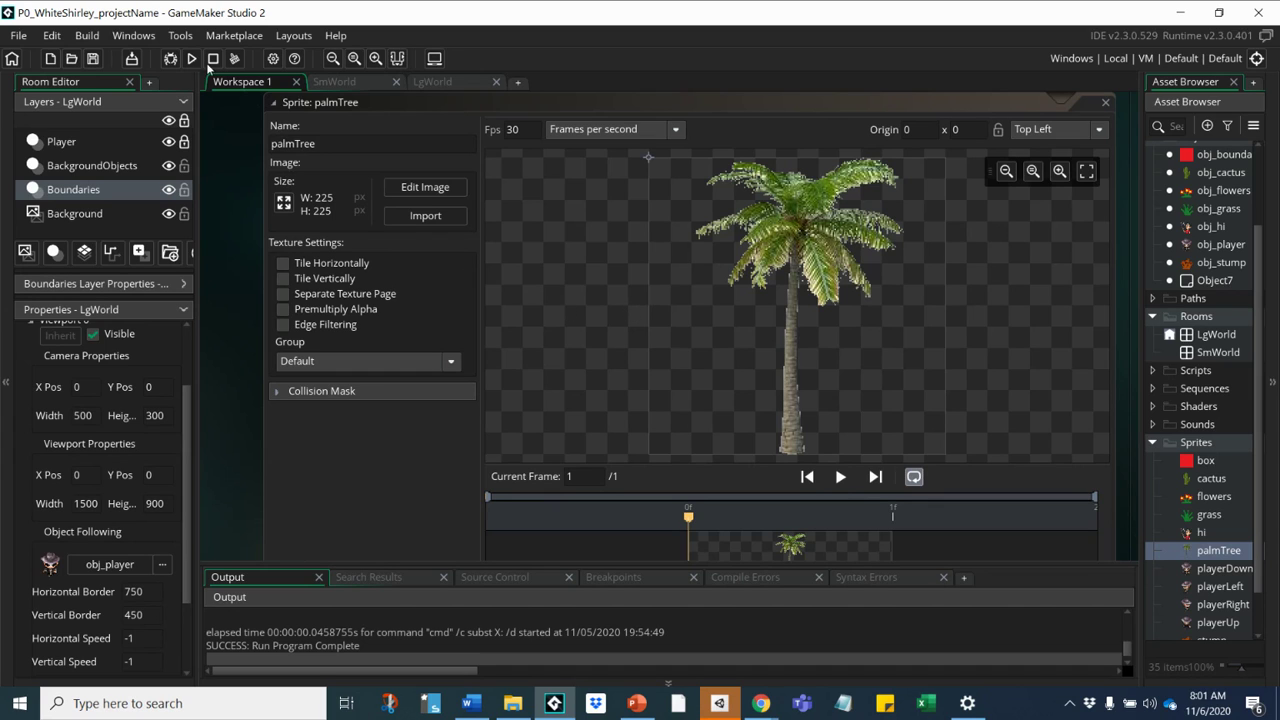
{"action": "left_click", "coordinate": [420, 188]}
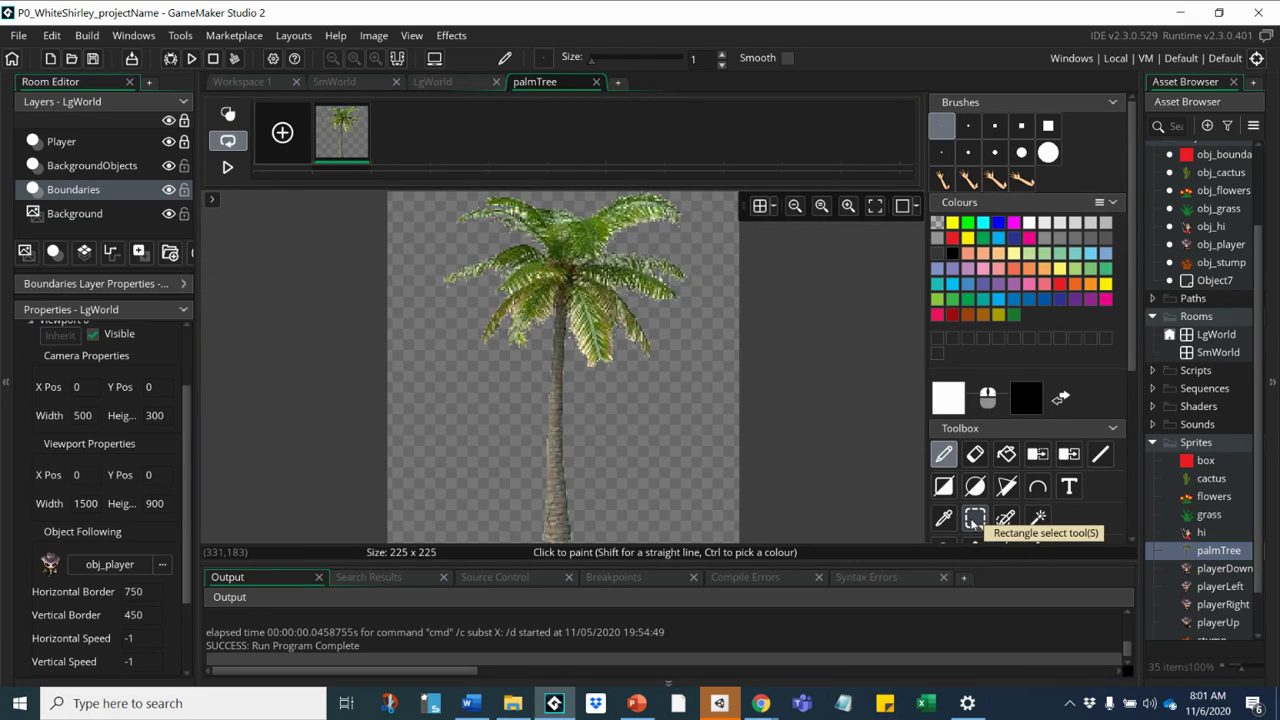
Step: Rectangle-select the palm tree, shift it about 50 px left, and deselect
{"action": "scroll", "coordinate": [975, 522], "scroll_direction": "down", "scroll_amount": 1}
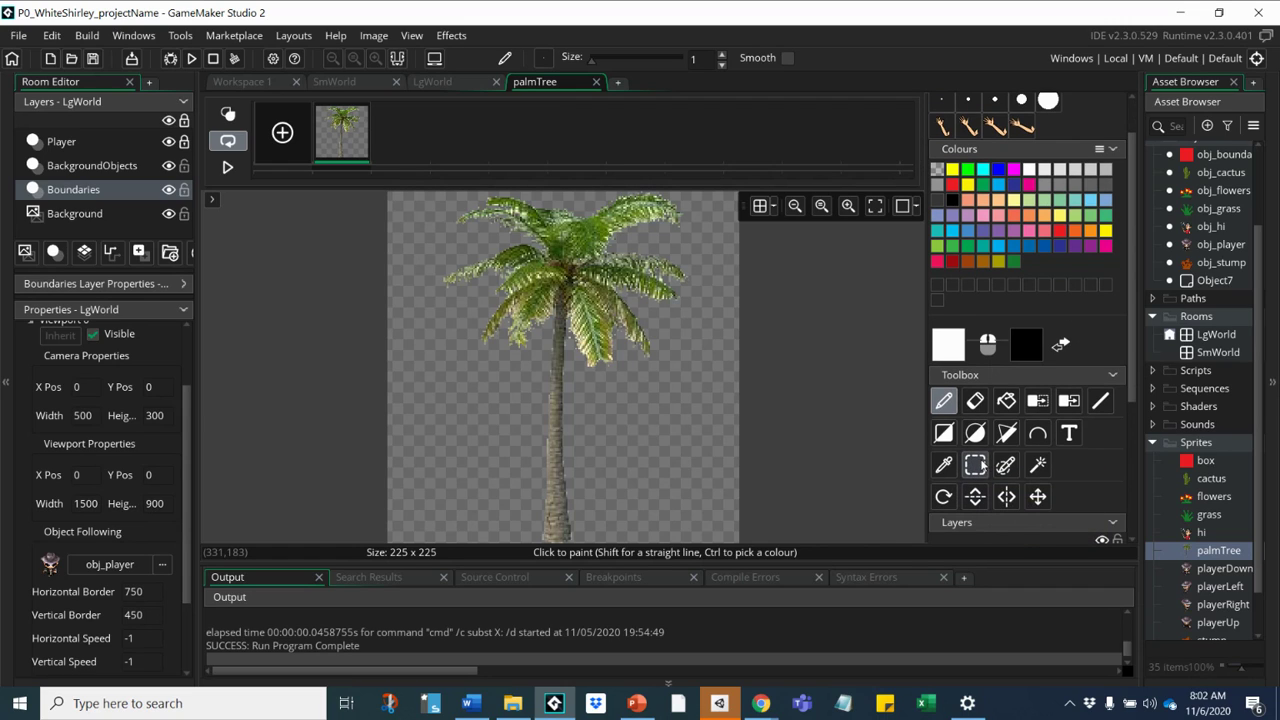
{"action": "left_click", "coordinate": [976, 465]}
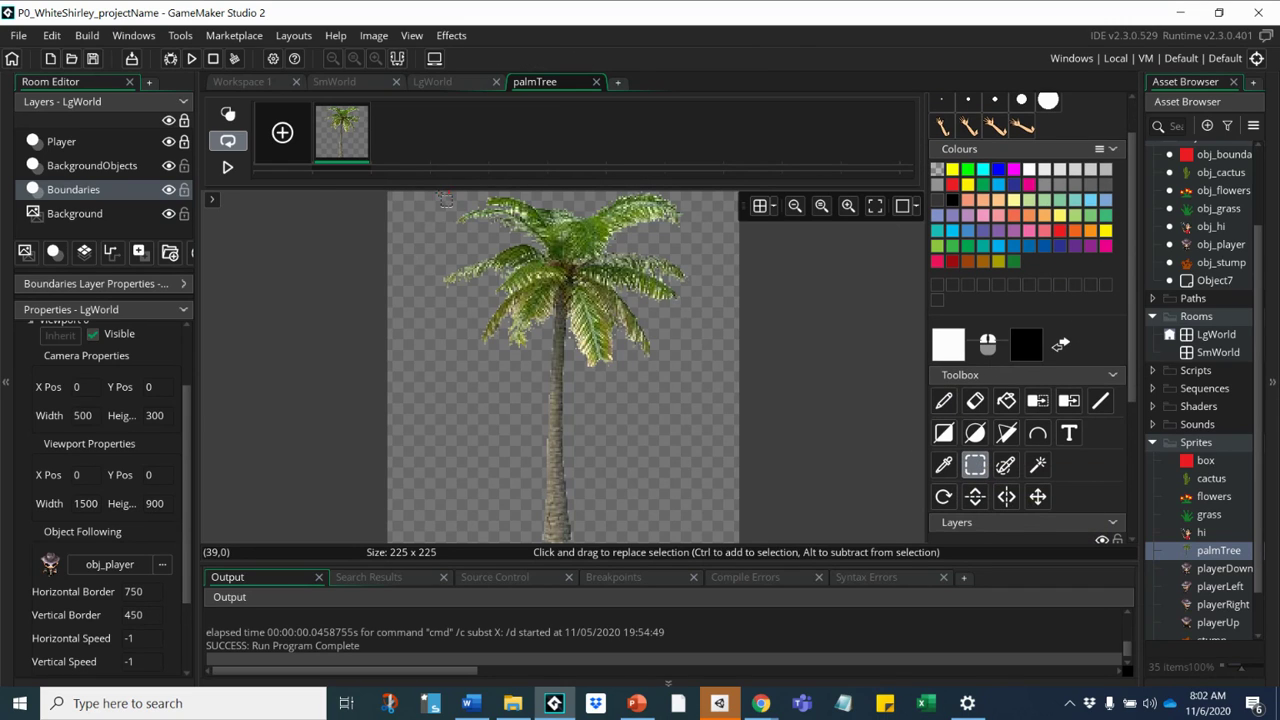
{"action": "left_click_drag", "start_coordinate": [465, 187], "coordinate": [720, 550]}
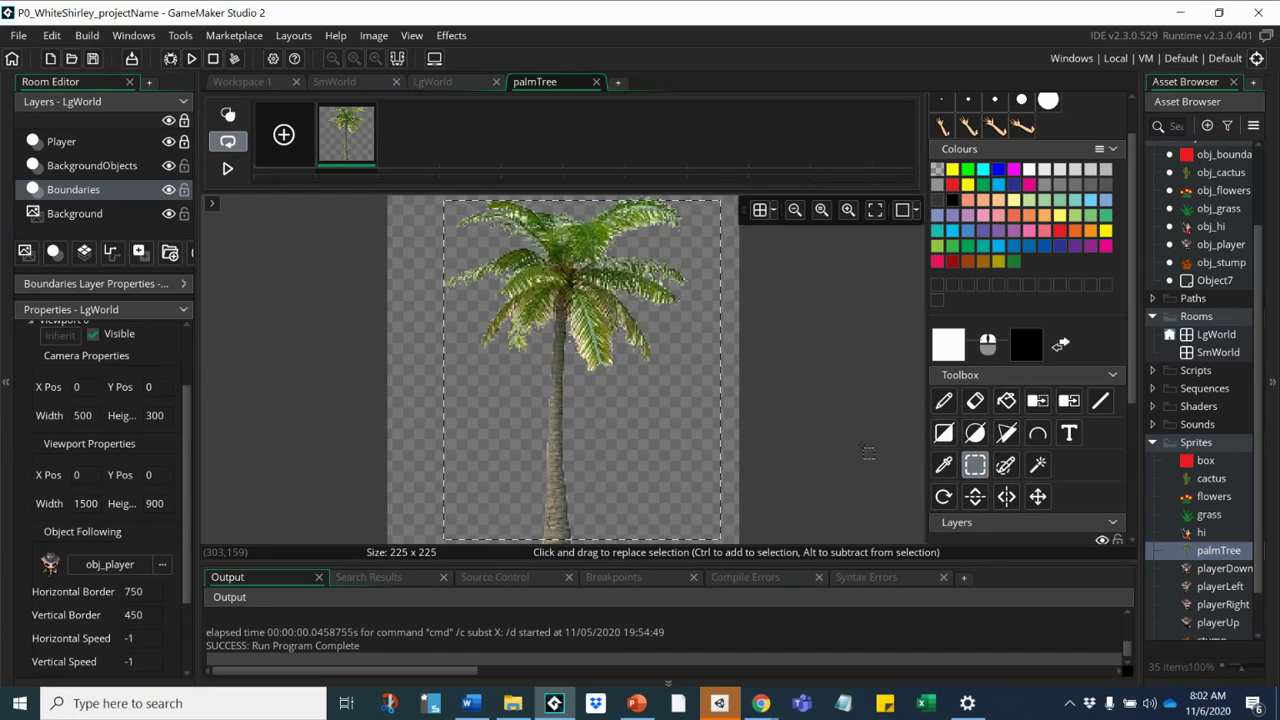
{"action": "scroll", "coordinate": [868, 452], "scroll_direction": "down", "scroll_amount": 2}
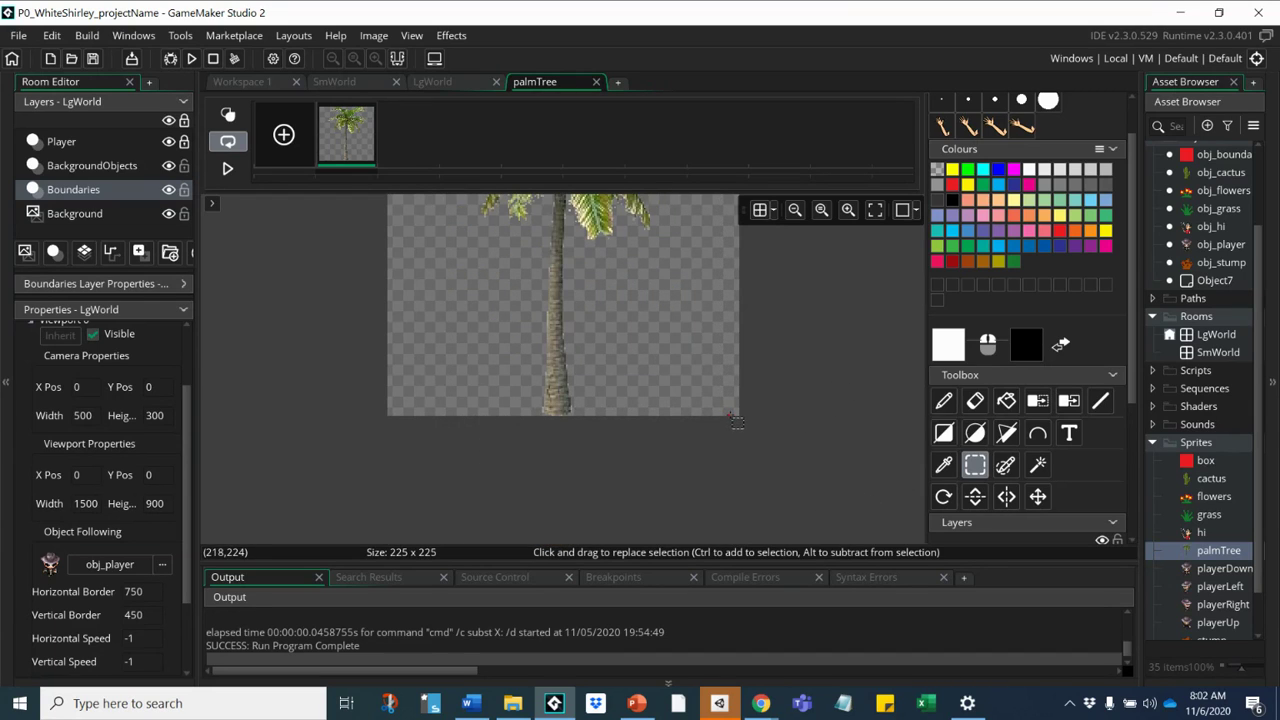
{"action": "left_click_drag", "start_coordinate": [737, 416], "coordinate": [440, 262]}
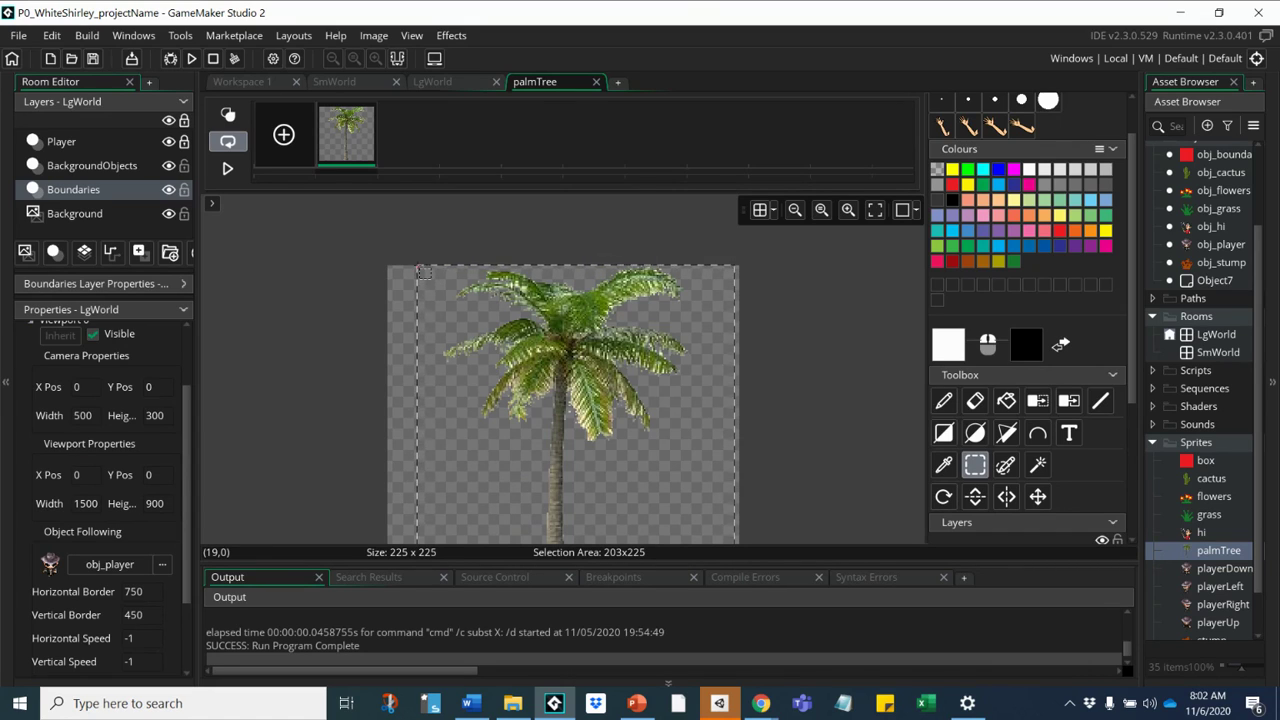
{"action": "left_click_drag", "start_coordinate": [418, 266], "coordinate": [418, 266]}
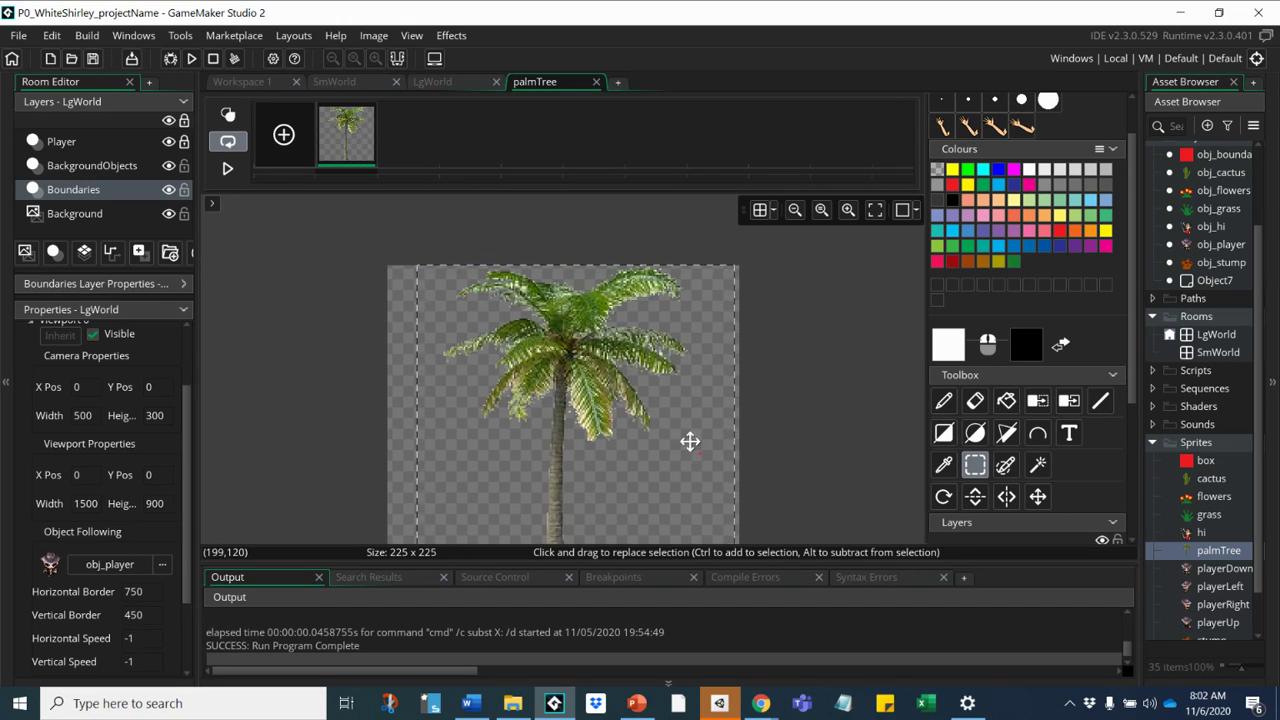
{"action": "left_click_drag", "start_coordinate": [683, 462], "coordinate": [629, 463]}
{"action": "left_click", "coordinate": [836, 409]}
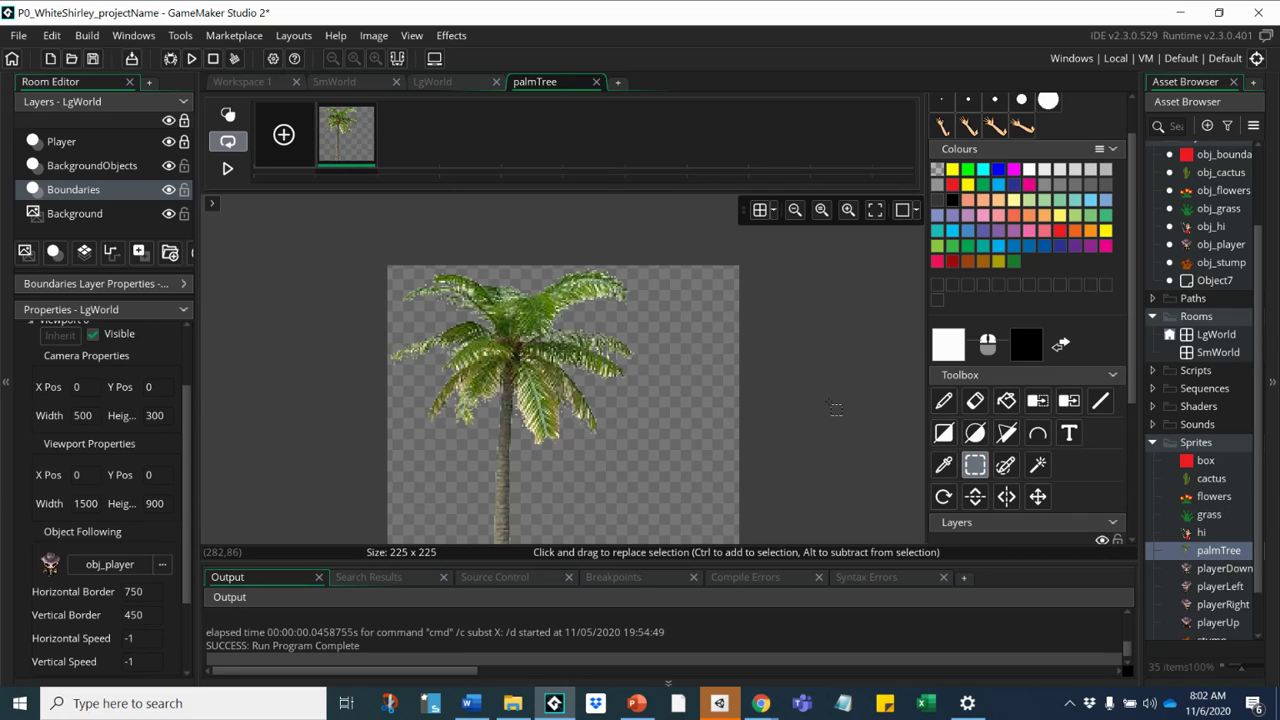
{"action": "scroll", "coordinate": [836, 409], "scroll_direction": "down", "scroll_amount": 2}
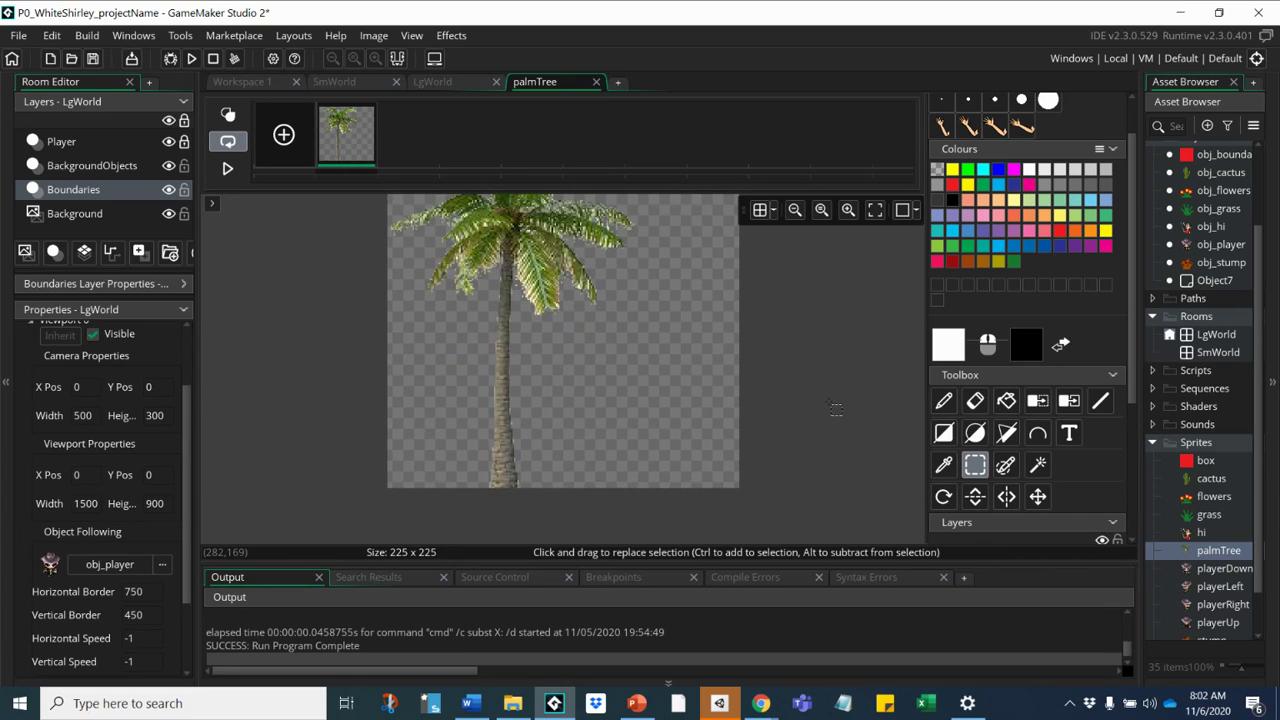
{"action": "scroll", "coordinate": [836, 409], "scroll_direction": "up", "scroll_amount": 1}
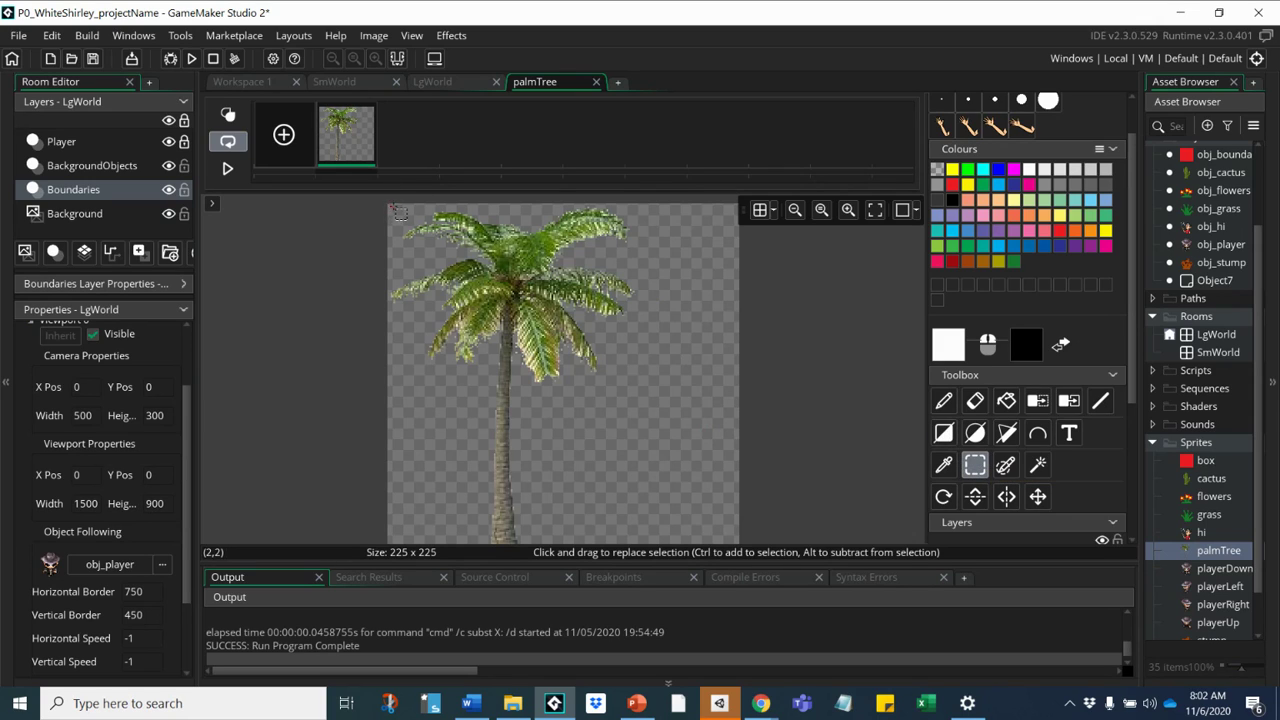
Step: Make the selected fronds a Ctrl+B brush and stamp a black silhouette over the lower right and trunk
{"action": "left_click_drag", "start_coordinate": [395, 213], "coordinate": [645, 387]}
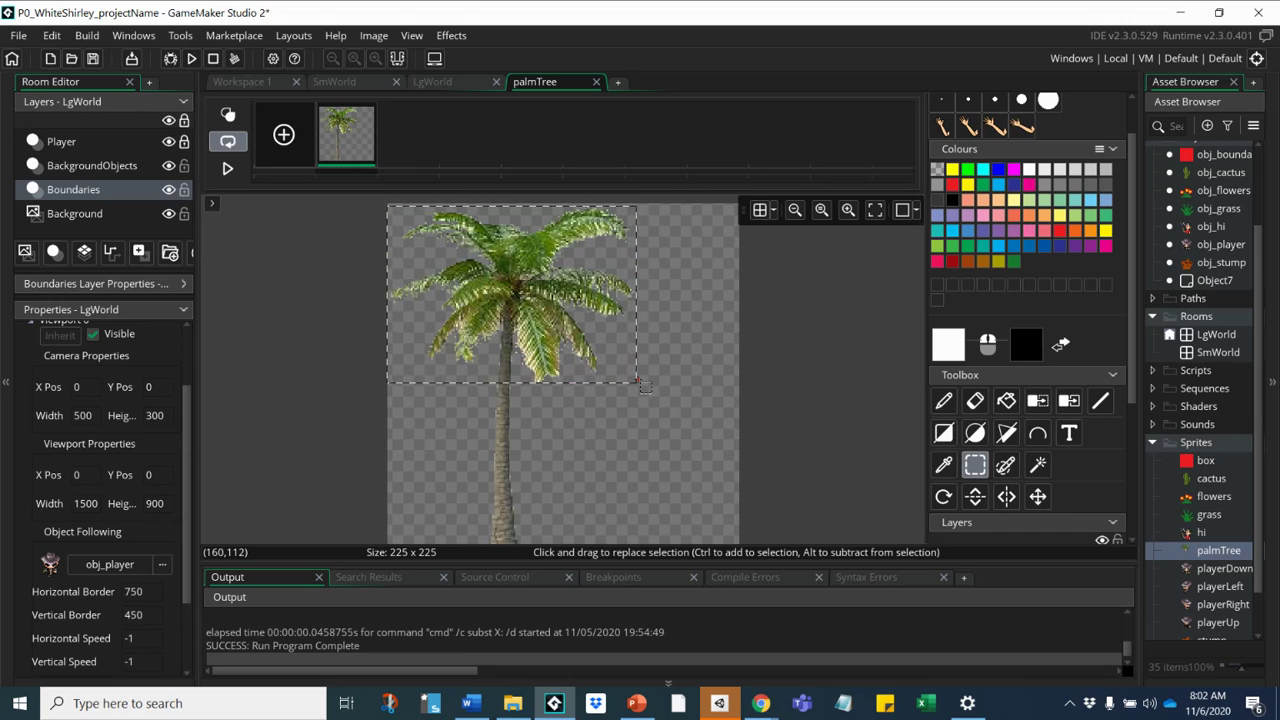
{"action": "key", "text": "ctrl+b"}
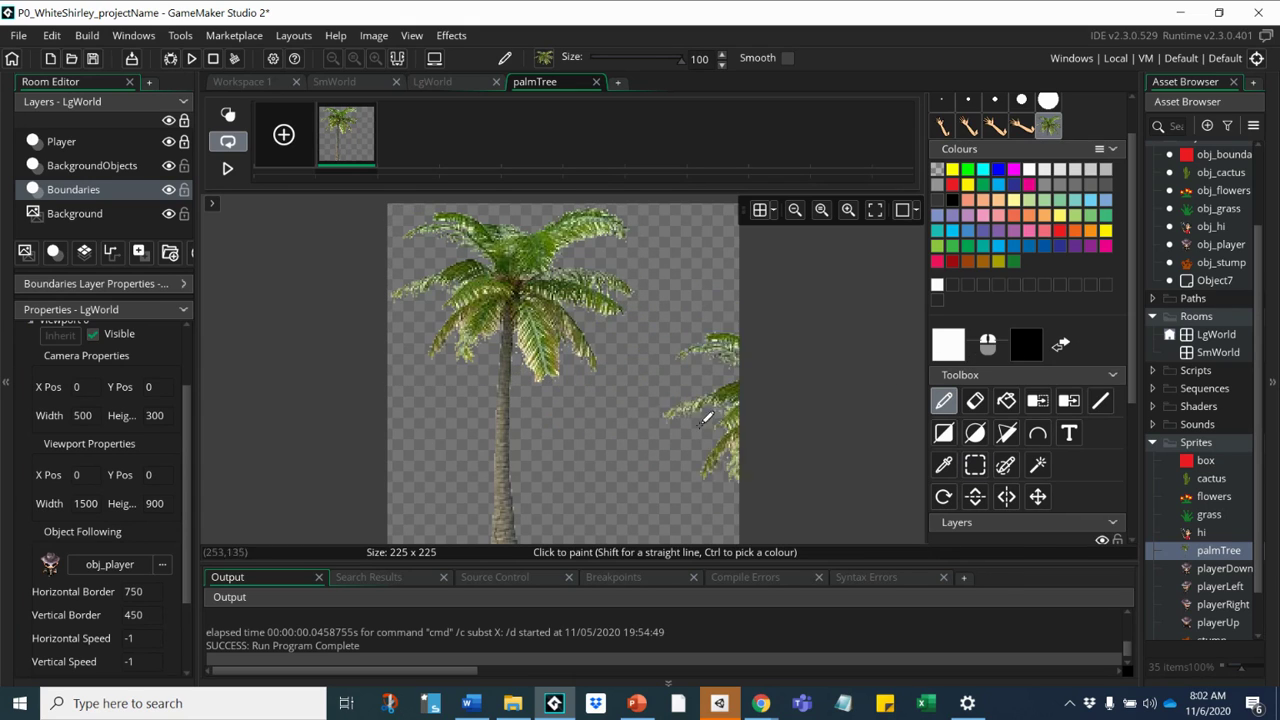
{"action": "right_click", "coordinate": [657, 434]}
{"action": "right_click_drag", "start_coordinate": [657, 434], "coordinate": [626, 457]}
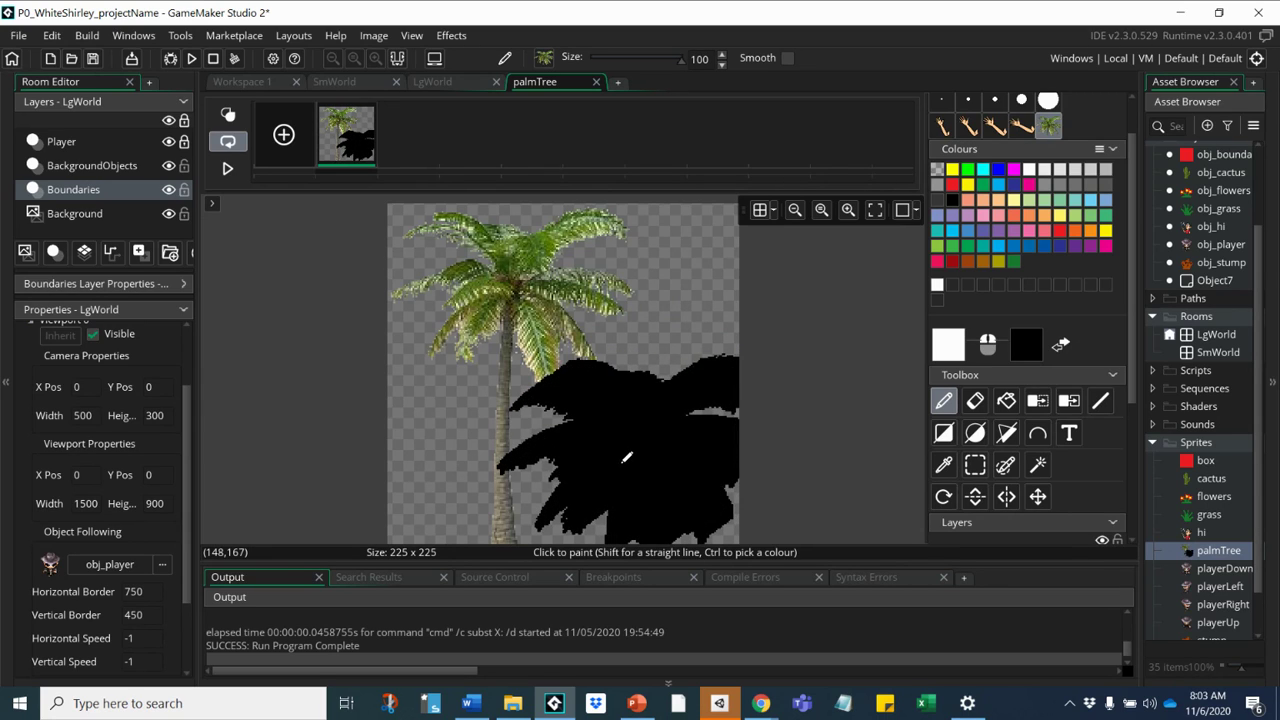
{"action": "scroll", "coordinate": [814, 428], "scroll_direction": "down", "scroll_amount": 1}
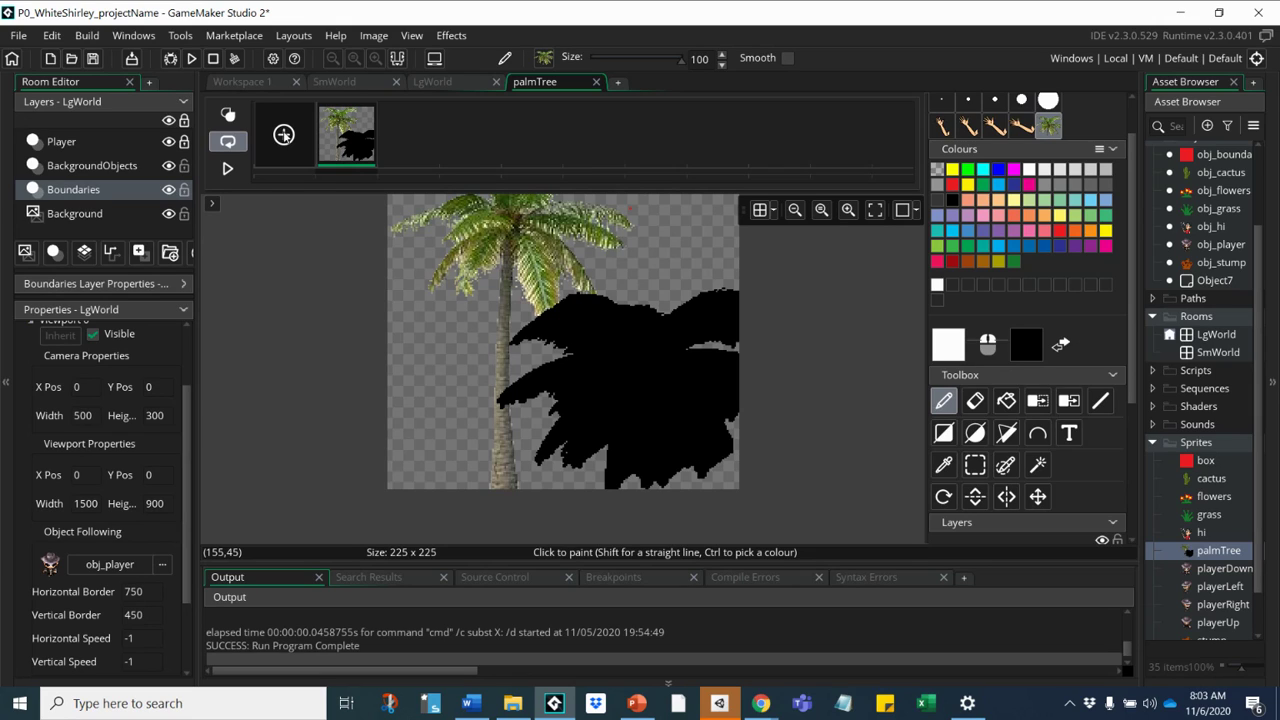
Step: Add a second frame, paste the palm tree into it, and turn it solid black
{"action": "left_click", "coordinate": [283, 135]}
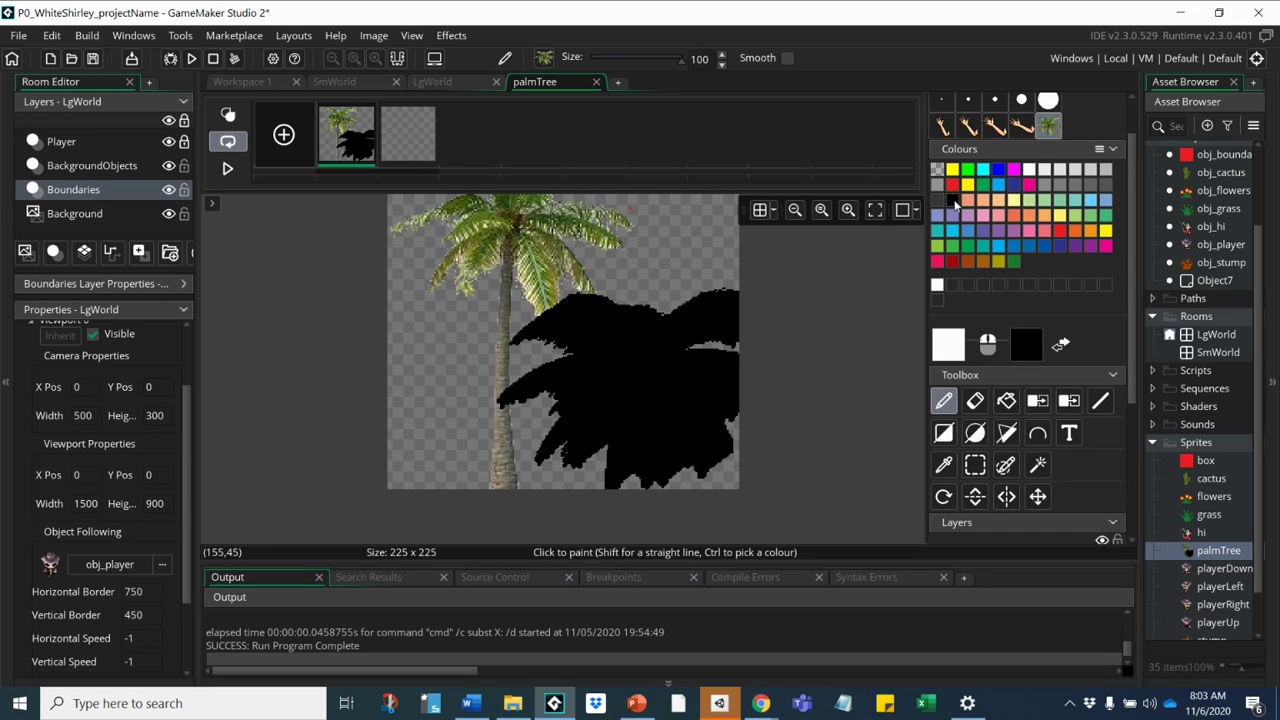
{"action": "left_click", "coordinate": [405, 135]}
{"action": "key", "text": "ctrl+v"}
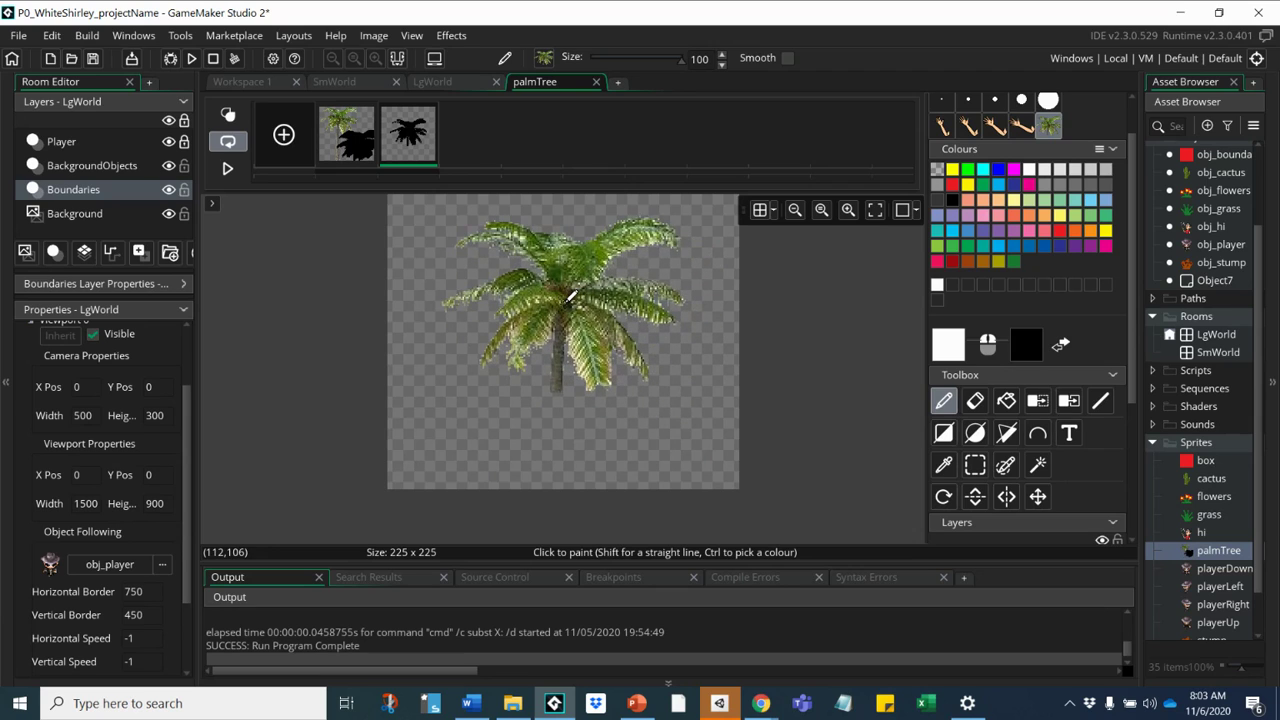
{"action": "left_click", "coordinate": [578, 300]}
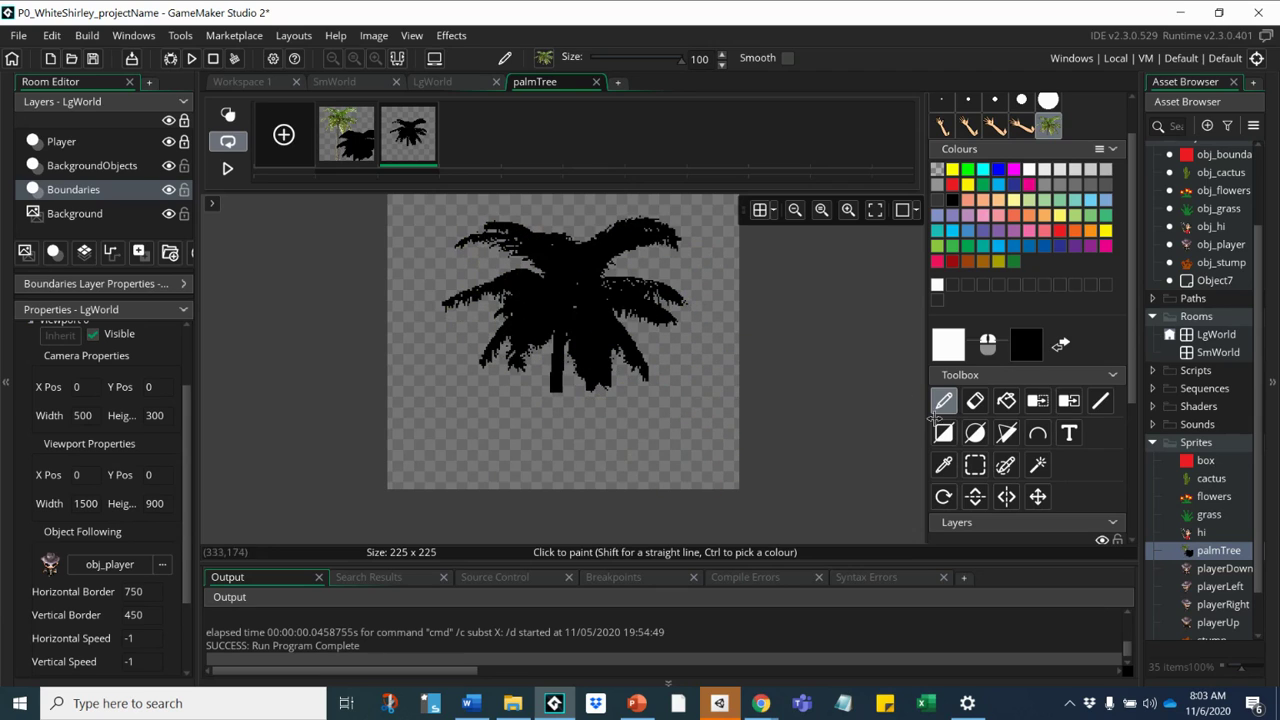
Step: With a dark colour and single-pixel brush, fill black pixels along the top-right frond
{"action": "left_click", "coordinate": [938, 201]}
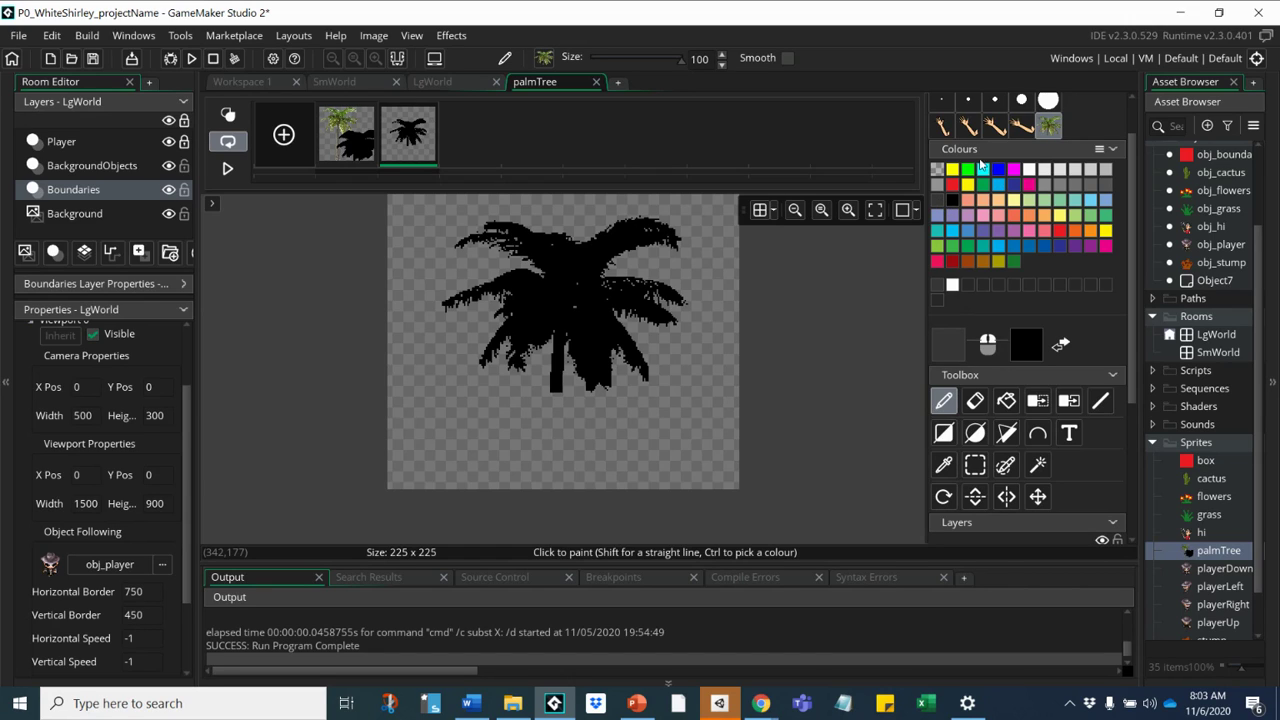
{"action": "scroll", "coordinate": [957, 137], "scroll_direction": "up", "scroll_amount": 2}
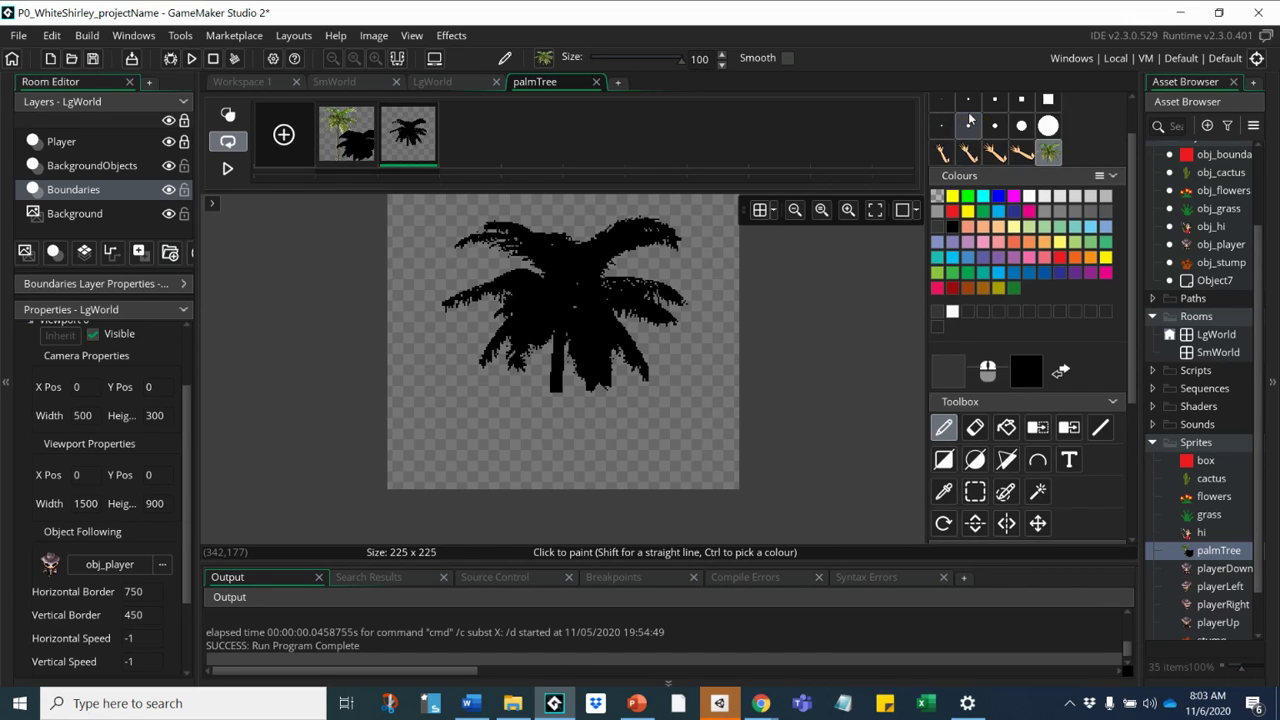
{"action": "left_click", "coordinate": [995, 152]}
{"action": "scroll", "coordinate": [533, 420], "scroll_direction": "up", "scroll_amount": 1}
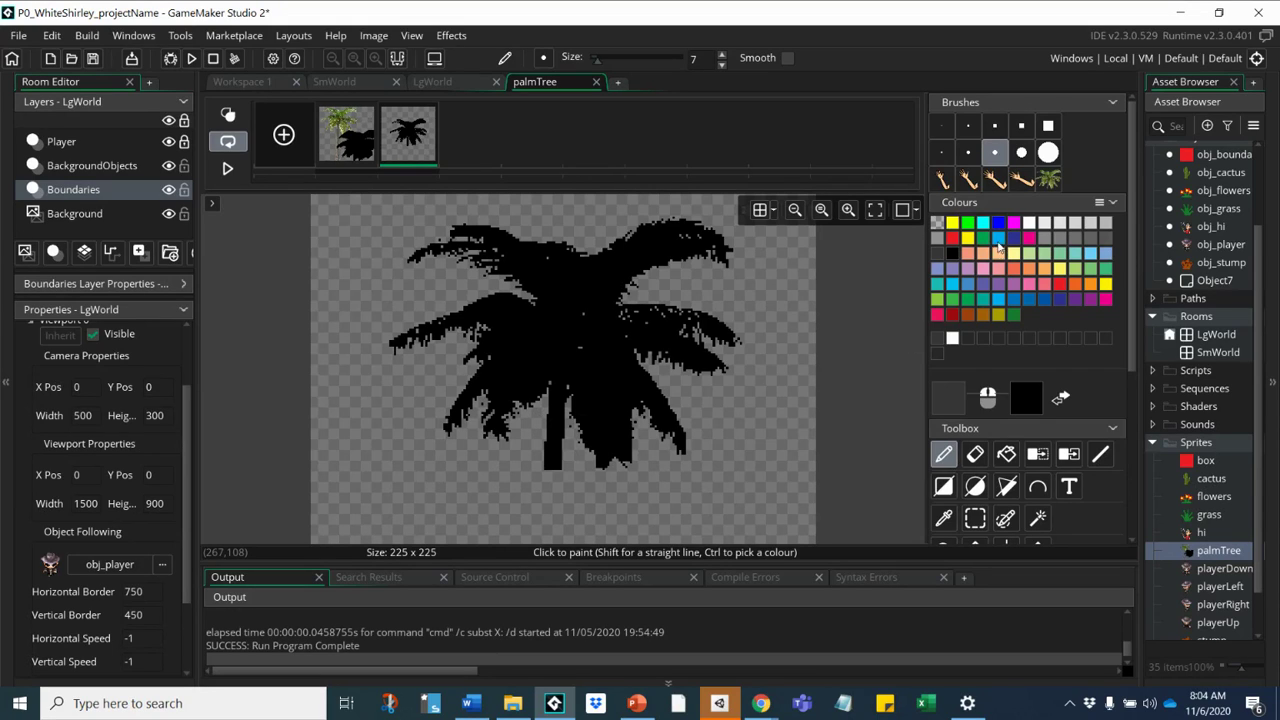
{"action": "left_click", "coordinate": [968, 127]}
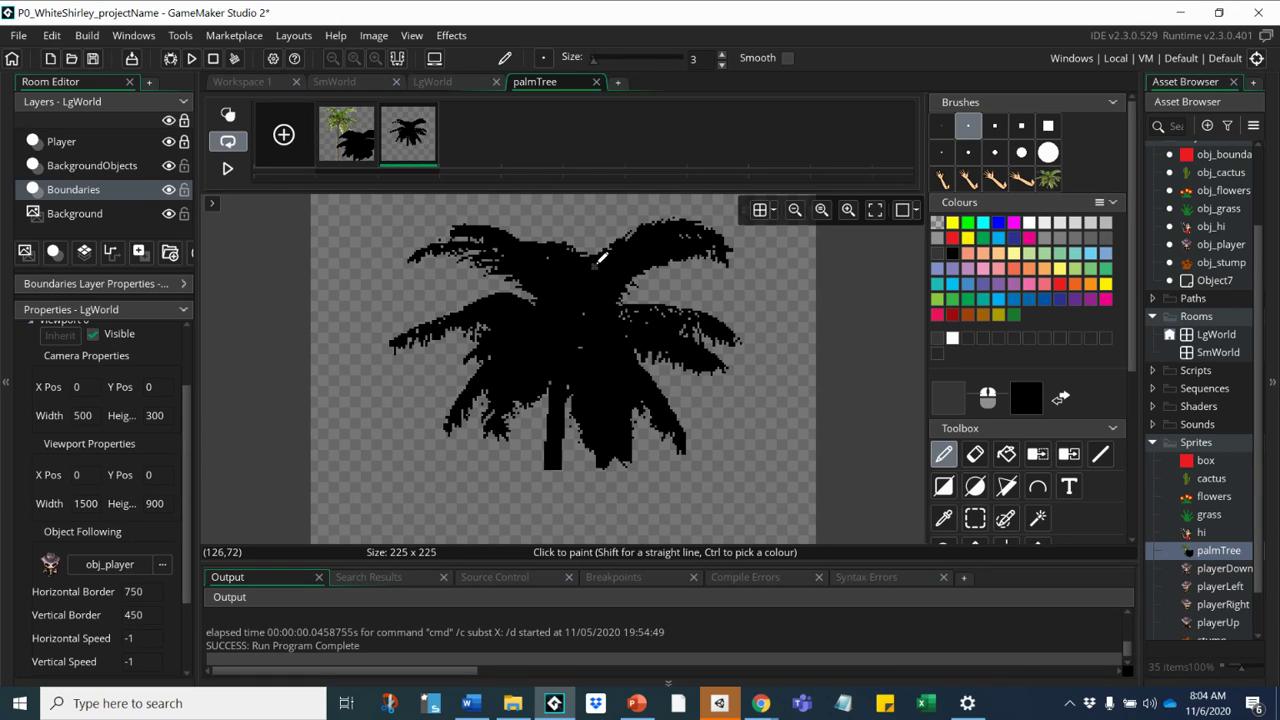
{"action": "left_click", "coordinate": [941, 125]}
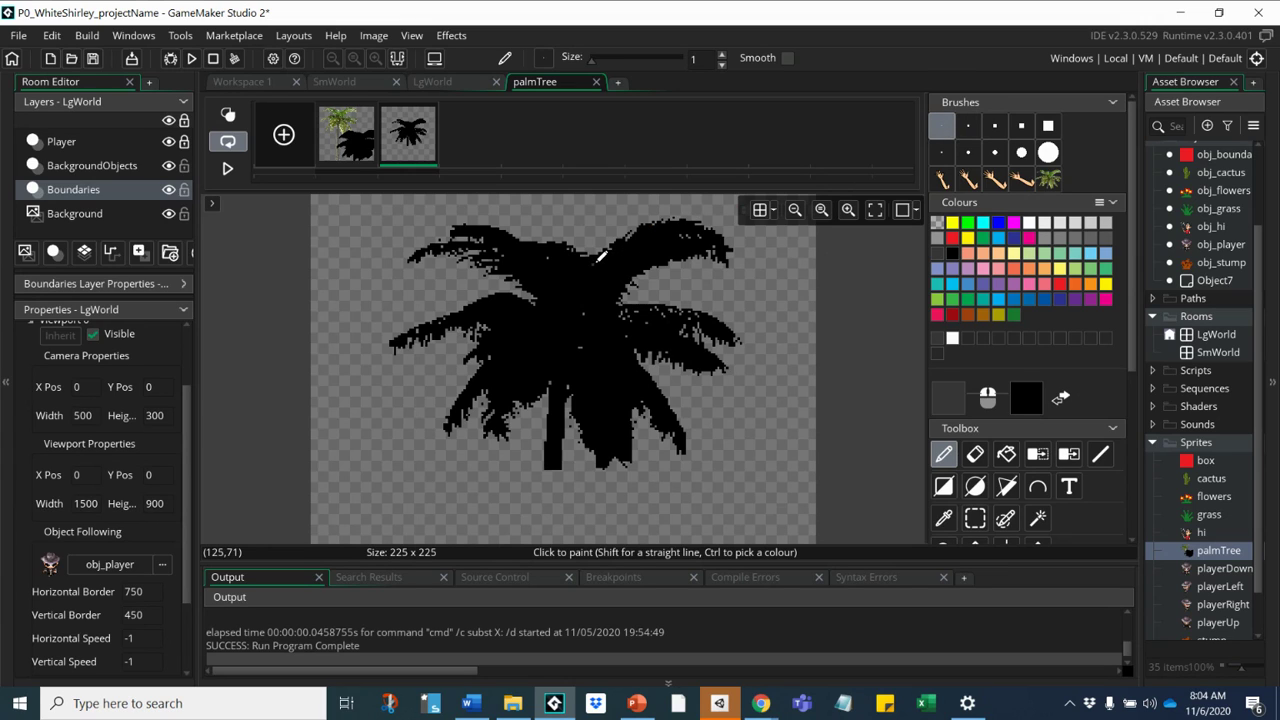
{"action": "mouse_move", "coordinate": [603, 253]}
{"action": "left_mouse_down"}
{"action": "mouse_move", "coordinate": [666, 218]}
{"action": "mouse_move", "coordinate": [651, 236]}
{"action": "mouse_move", "coordinate": [687, 218]}
{"action": "mouse_move", "coordinate": [666, 249]}
{"action": "mouse_move", "coordinate": [680, 231]}
{"action": "mouse_move", "coordinate": [737, 233]}
{"action": "mouse_move", "coordinate": [667, 260]}
{"action": "mouse_move", "coordinate": [690, 236]}
{"action": "mouse_move", "coordinate": [732, 253]}
{"action": "mouse_move", "coordinate": [658, 250]}
{"action": "mouse_move", "coordinate": [672, 245]}
{"action": "mouse_move", "coordinate": [641, 299]}
{"action": "mouse_move", "coordinate": [627, 278]}
{"action": "mouse_move", "coordinate": [648, 275]}
{"action": "mouse_move", "coordinate": [664, 320]}
{"action": "mouse_move", "coordinate": [651, 414]}
{"action": "mouse_move", "coordinate": [604, 315]}
{"action": "mouse_move", "coordinate": [610, 290]}
{"action": "mouse_move", "coordinate": [629, 287]}
{"action": "mouse_move", "coordinate": [621, 315]}
{"action": "mouse_move", "coordinate": [629, 292]}
{"action": "mouse_move", "coordinate": [633, 320]}
{"action": "mouse_move", "coordinate": [648, 297]}
{"action": "mouse_move", "coordinate": [654, 307]}
{"action": "mouse_move", "coordinate": [681, 294]}
{"action": "mouse_move", "coordinate": [671, 314]}
{"action": "mouse_move", "coordinate": [697, 305]}
{"action": "mouse_move", "coordinate": [691, 323]}
{"action": "mouse_move", "coordinate": [714, 319]}
{"action": "mouse_move", "coordinate": [704, 332]}
{"action": "mouse_move", "coordinate": [728, 329]}
{"action": "mouse_move", "coordinate": [737, 345]}
{"action": "mouse_move", "coordinate": [718, 352]}
{"action": "mouse_move", "coordinate": [718, 328]}
{"action": "mouse_move", "coordinate": [713, 347]}
{"action": "mouse_move", "coordinate": [693, 323]}
{"action": "mouse_move", "coordinate": [684, 356]}
{"action": "mouse_move", "coordinate": [681, 335]}
{"action": "mouse_move", "coordinate": [717, 347]}
{"action": "mouse_move", "coordinate": [689, 355]}
{"action": "mouse_move", "coordinate": [720, 356]}
{"action": "mouse_move", "coordinate": [708, 371]}
{"action": "mouse_move", "coordinate": [700, 350]}
{"action": "mouse_move", "coordinate": [640, 342]}
{"action": "mouse_move", "coordinate": [680, 343]}
{"action": "left_mouse_up"}
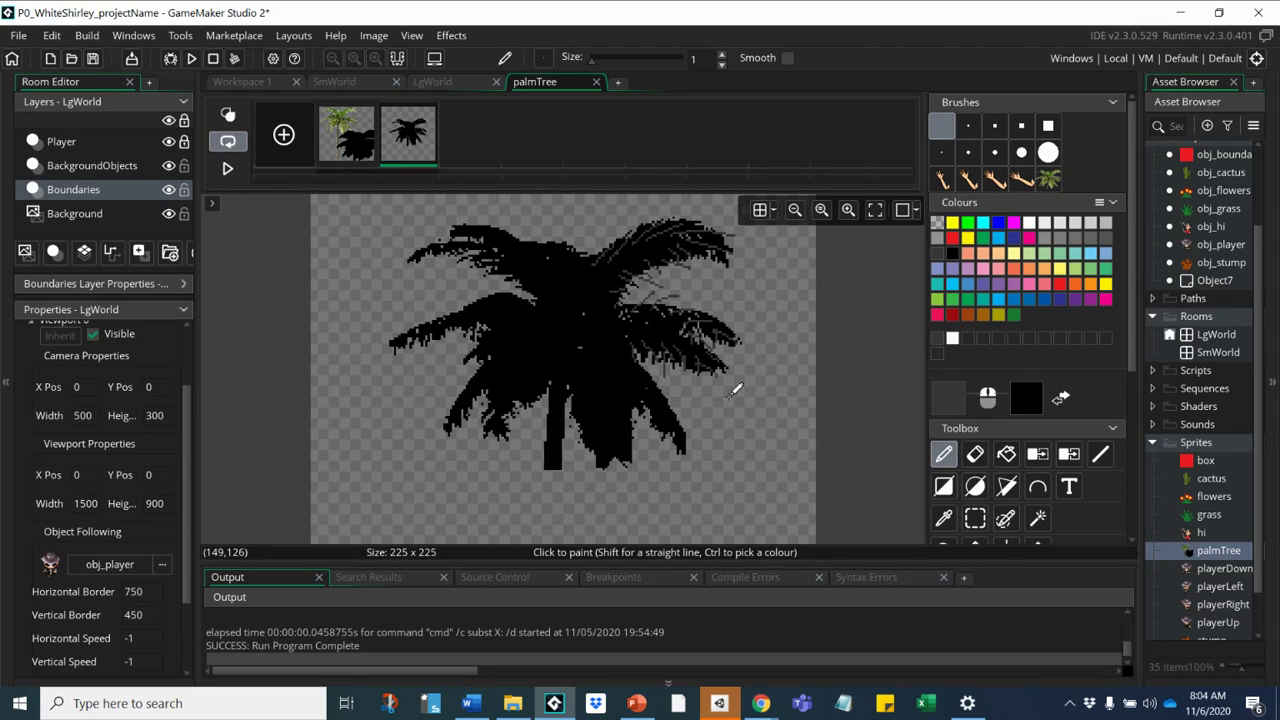
Step: Turn a rectangular patch of the frond silhouette into a custom brush
{"action": "left_click", "coordinate": [974, 520]}
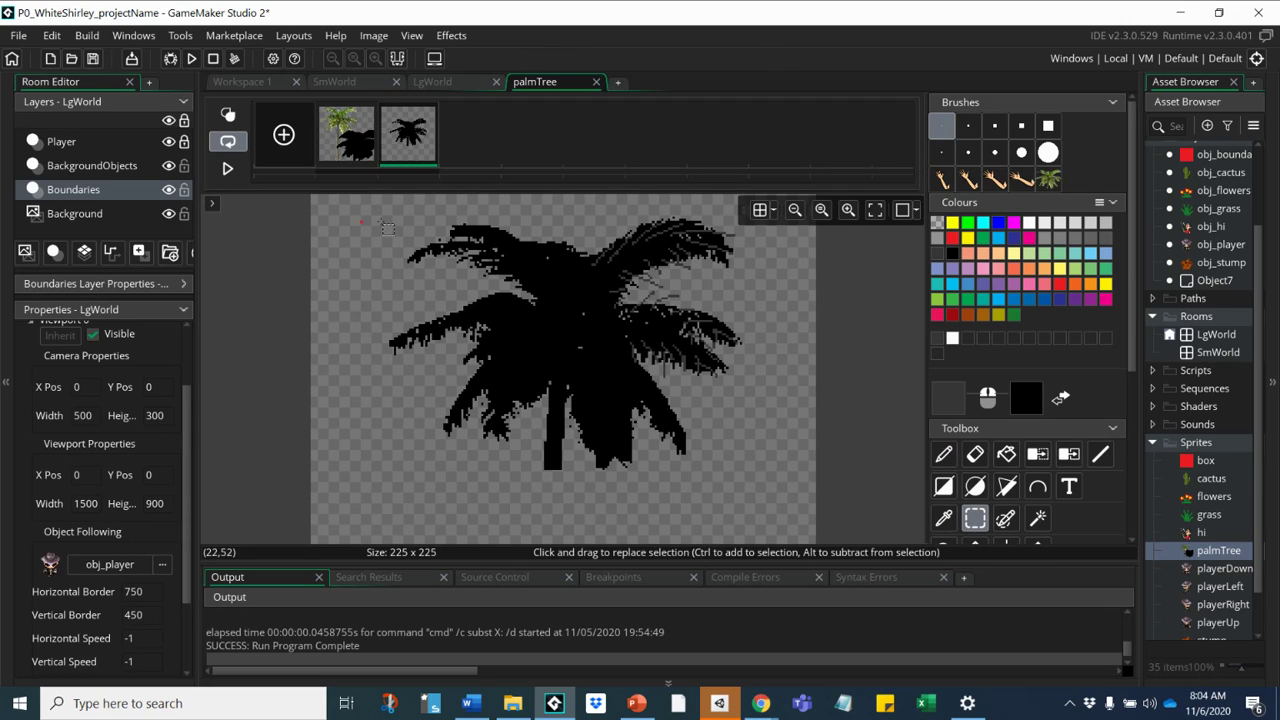
{"action": "left_click_drag", "start_coordinate": [376, 212], "coordinate": [743, 476]}
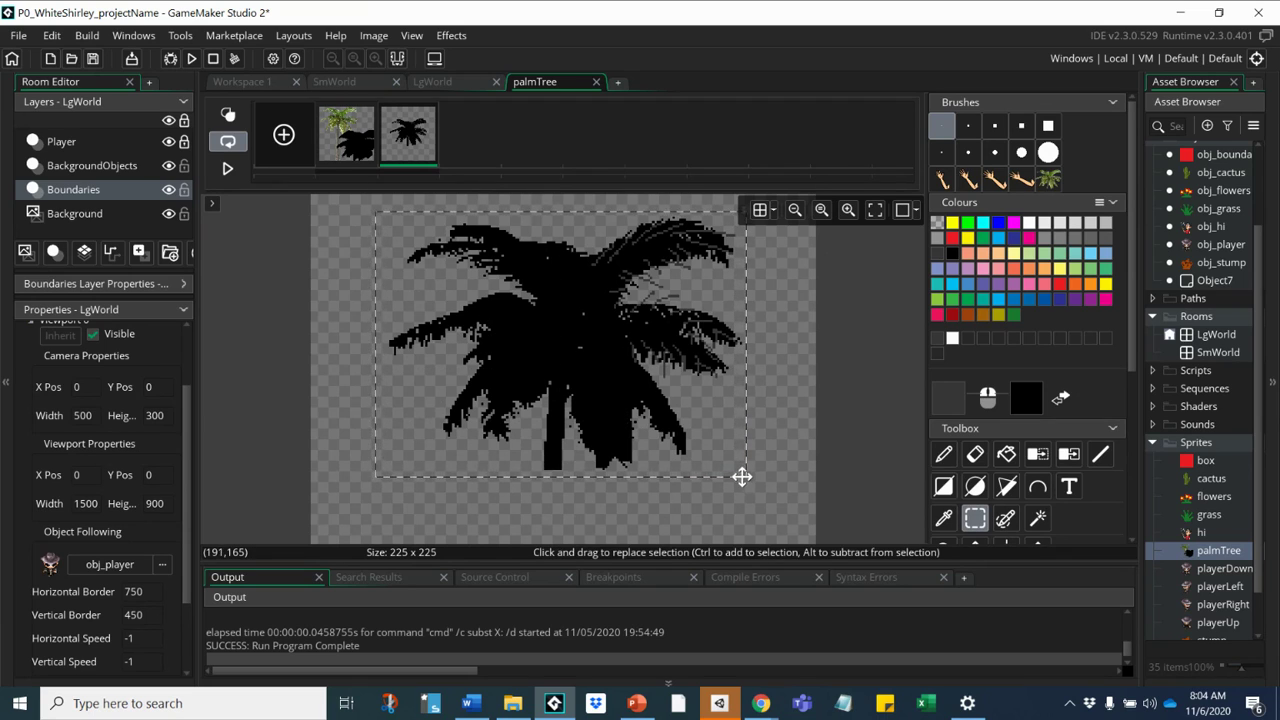
{"action": "key", "text": "ctrl+b"}
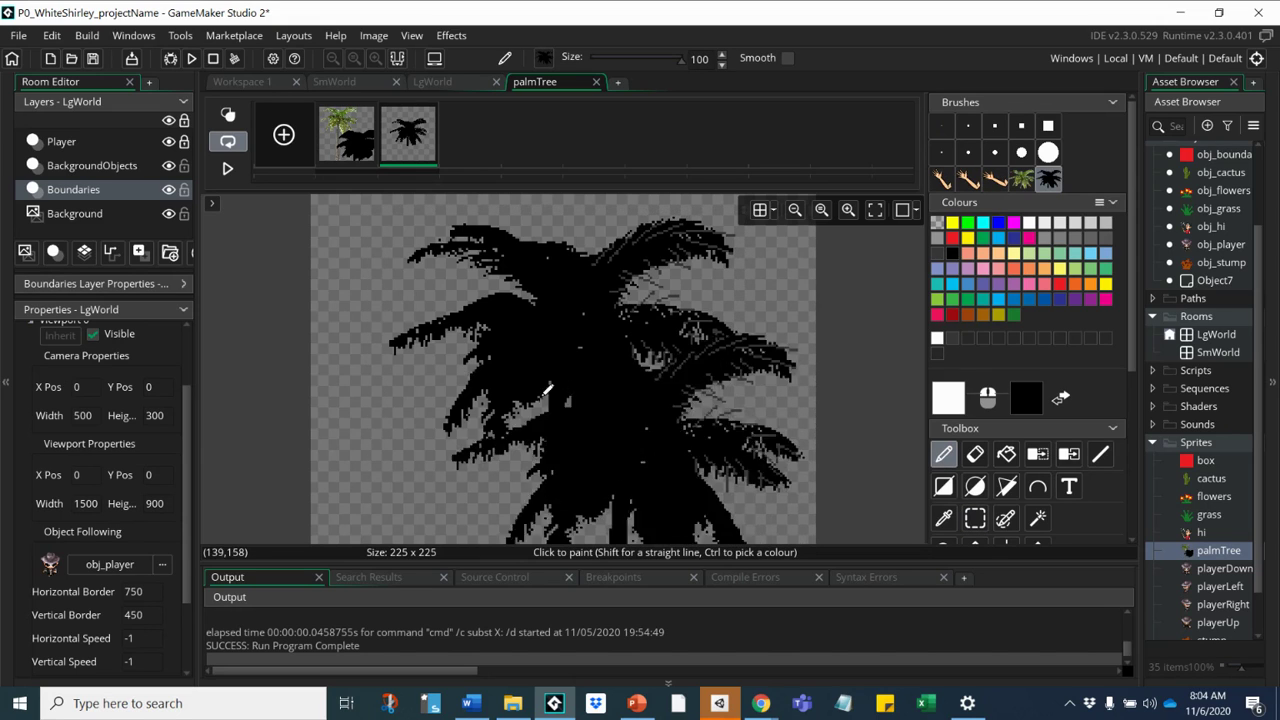
Step: Delete the extra frame 2 and paint frond strokes onto the palm's black shadow
{"action": "left_click", "coordinate": [434, 113]}
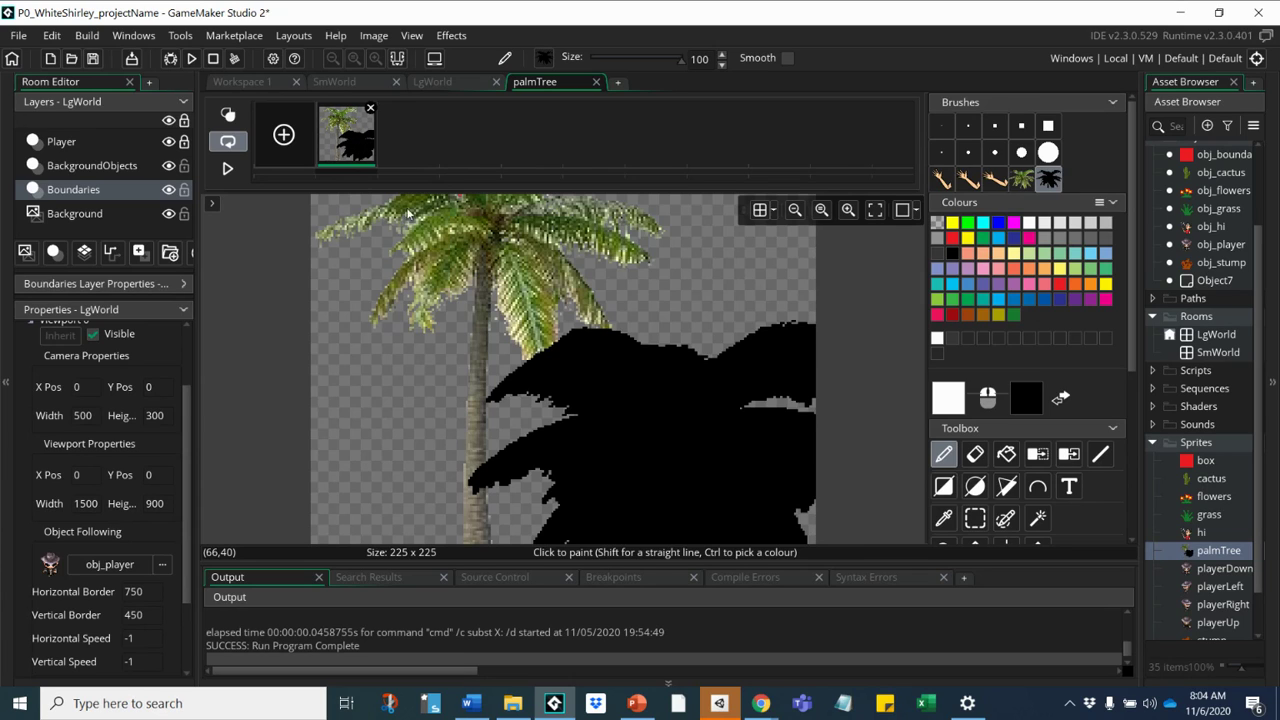
{"action": "mouse_move", "coordinate": [720, 420]}
{"action": "left_mouse_down"}
{"action": "mouse_move", "coordinate": [745, 434]}
{"action": "mouse_move", "coordinate": [651, 443]}
{"action": "mouse_move", "coordinate": [668, 451]}
{"action": "left_mouse_up"}
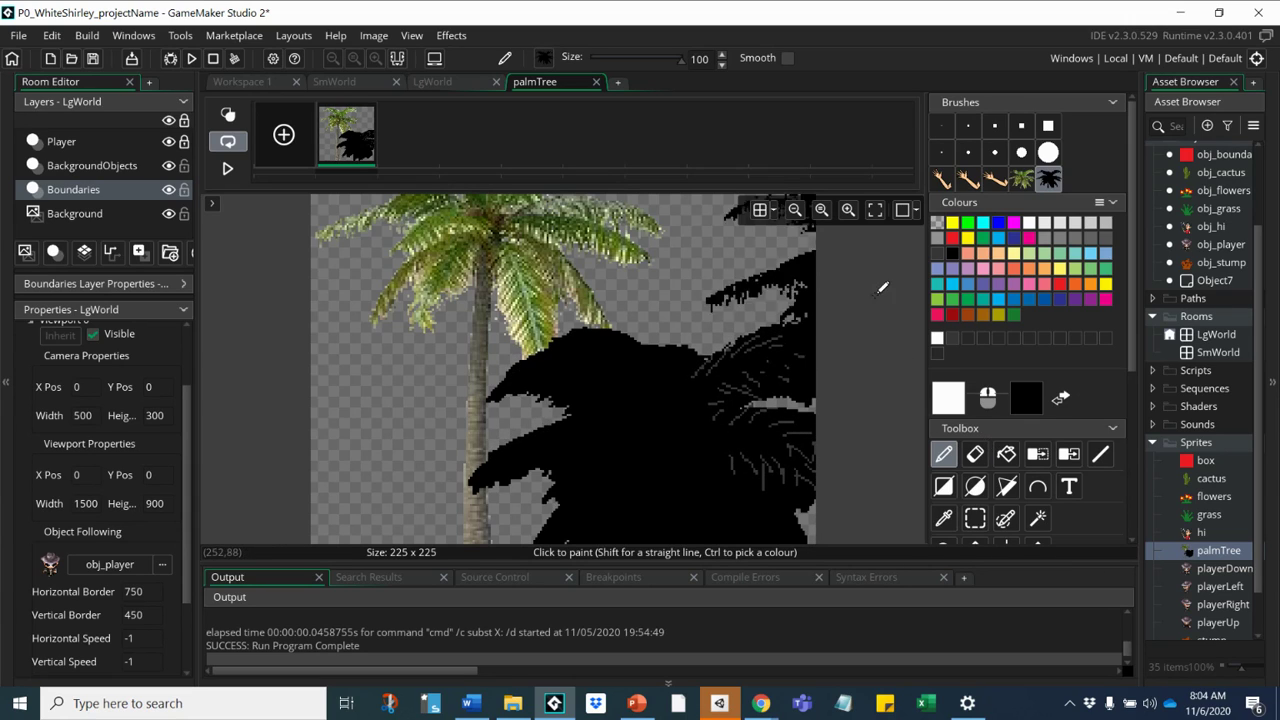
{"action": "scroll", "coordinate": [884, 290], "scroll_direction": "down", "scroll_amount": 3}
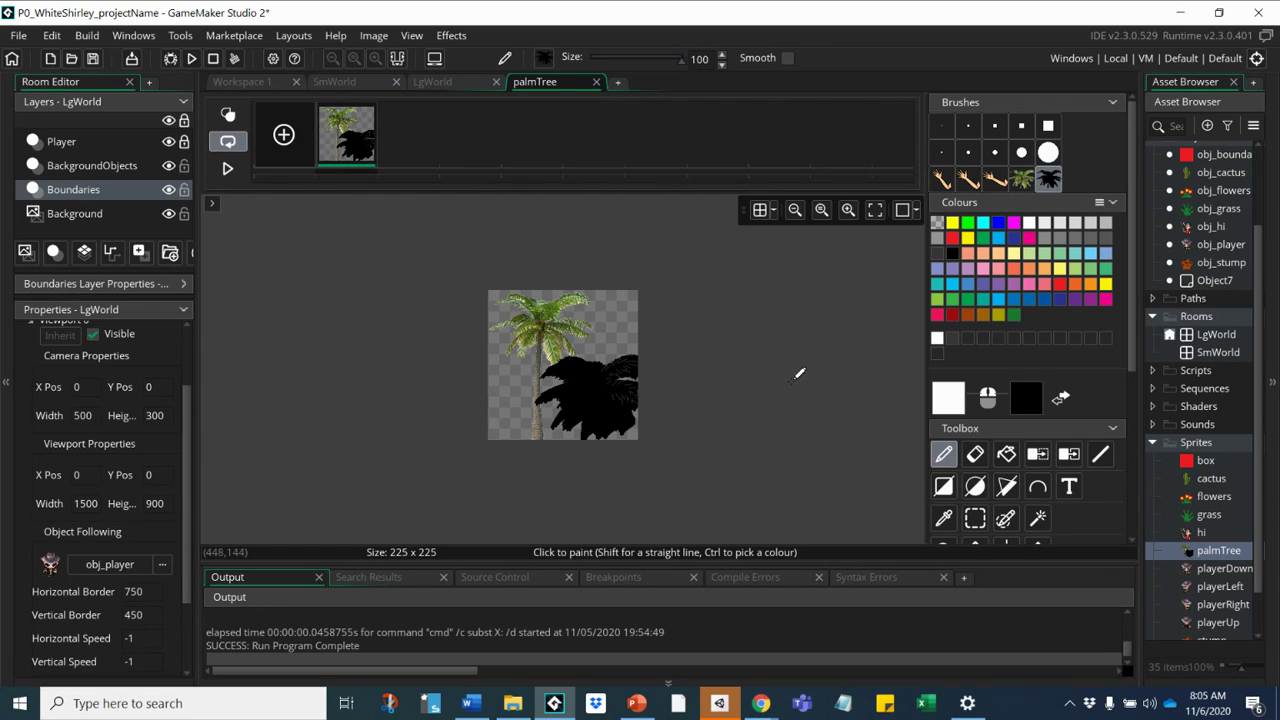
Step: Close the image editor and create a new object in the Objects folder
{"action": "left_click", "coordinate": [596, 81]}
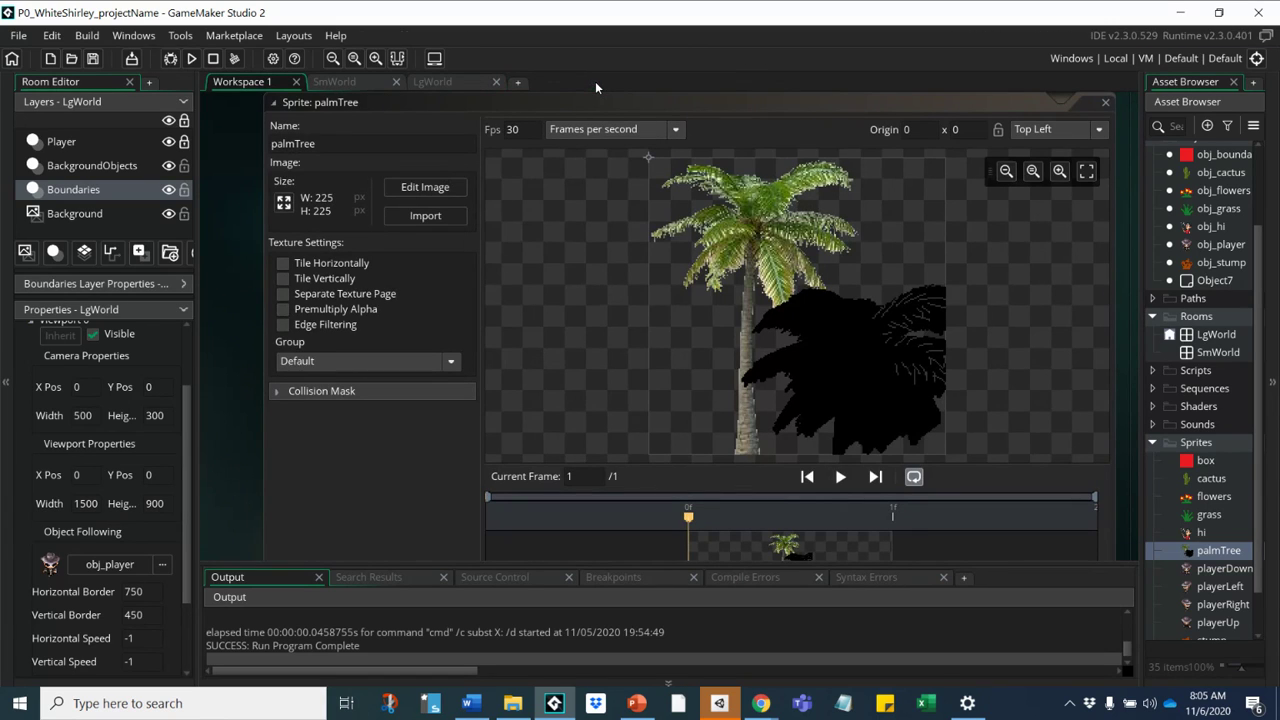
{"action": "scroll", "coordinate": [1218, 245], "scroll_direction": "up", "scroll_amount": 1}
{"action": "scroll", "coordinate": [1218, 245], "scroll_direction": "up", "scroll_amount": 1}
{"action": "right_click", "coordinate": [1210, 244]}
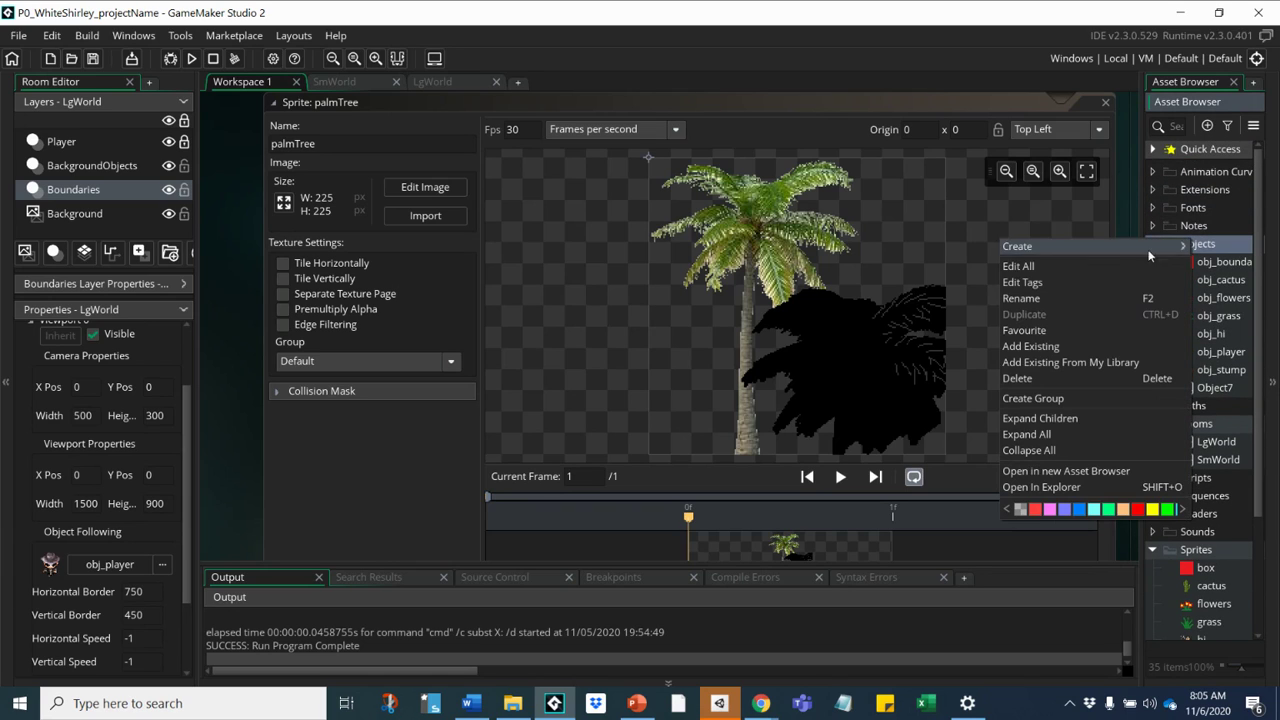
{"action": "mouse_move", "coordinate": [1056, 245]}
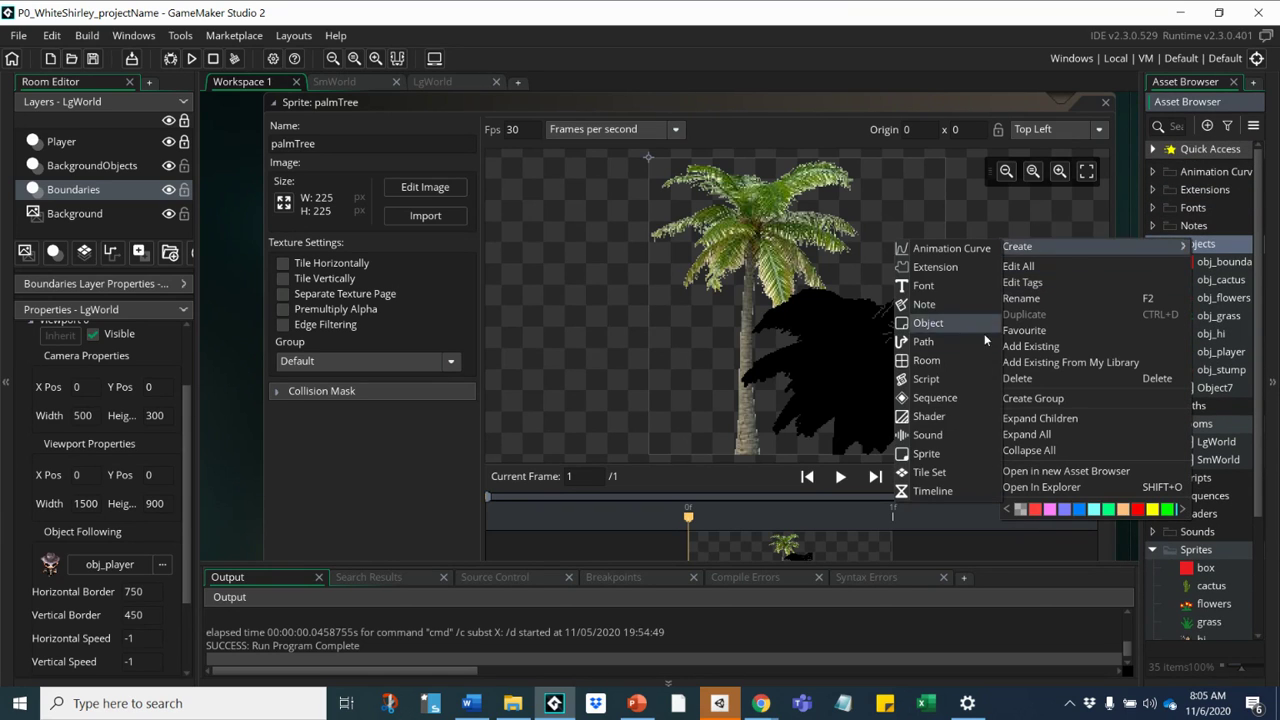
{"action": "left_click", "coordinate": [930, 322]}
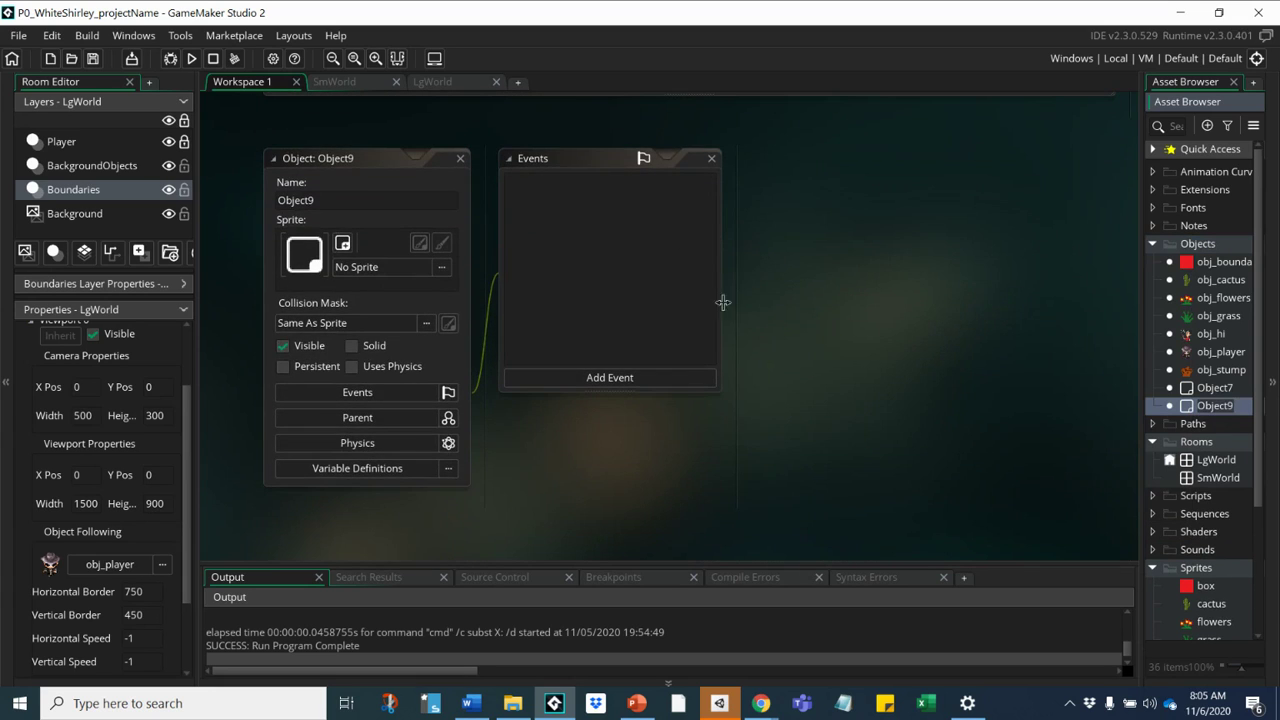
Step: Rename the new object to obj_shadowedTree
{"action": "double_click", "coordinate": [350, 199]}
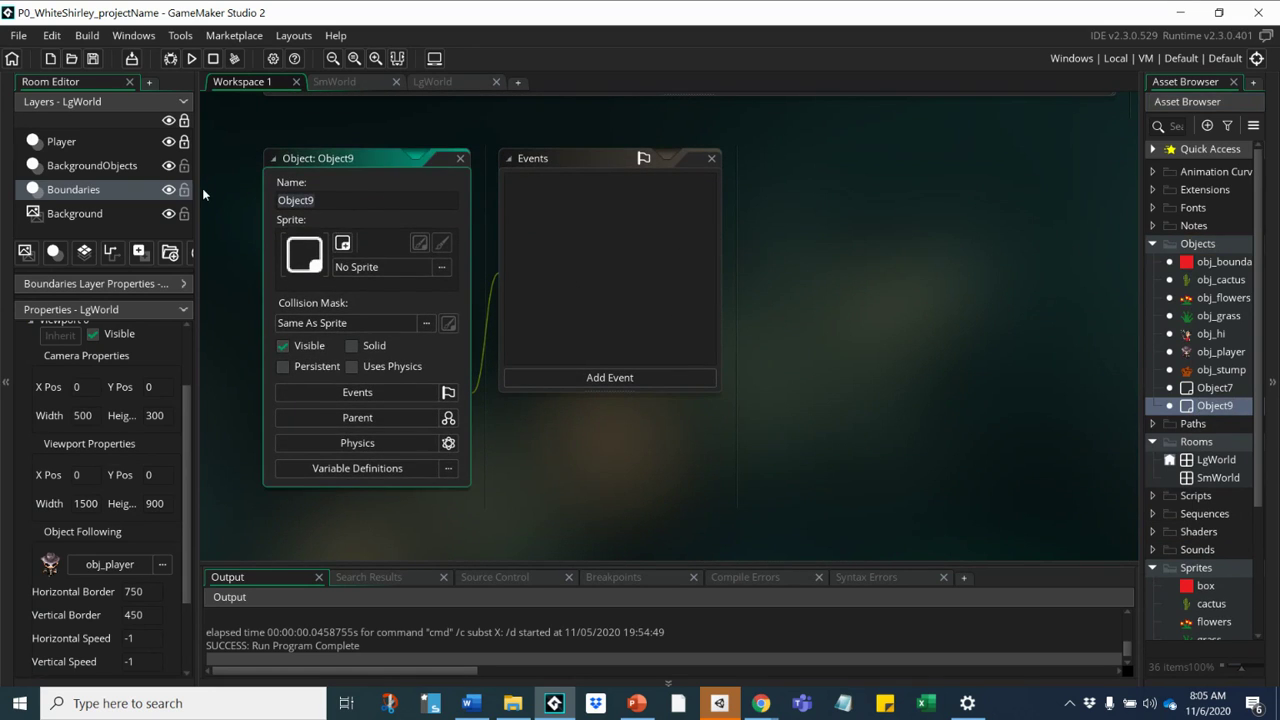
{"action": "type", "text": "obj_"}
{"action": "type", "text": "single"}
{"action": "type", "text": "_wa"}
{"action": "key", "text": "BackSpace"}
{"action": "key", "text": "BackSpace"}
{"action": "key", "text": "BackSpace"}
{"action": "type", "text": "Tree"}
{"action": "type", "text": "ha"}
{"action": "type", "text": "dowed"}
Step: Set the object's sprite to palmTree and open the SmWorld room for editing
{"action": "left_click", "coordinate": [357, 267]}
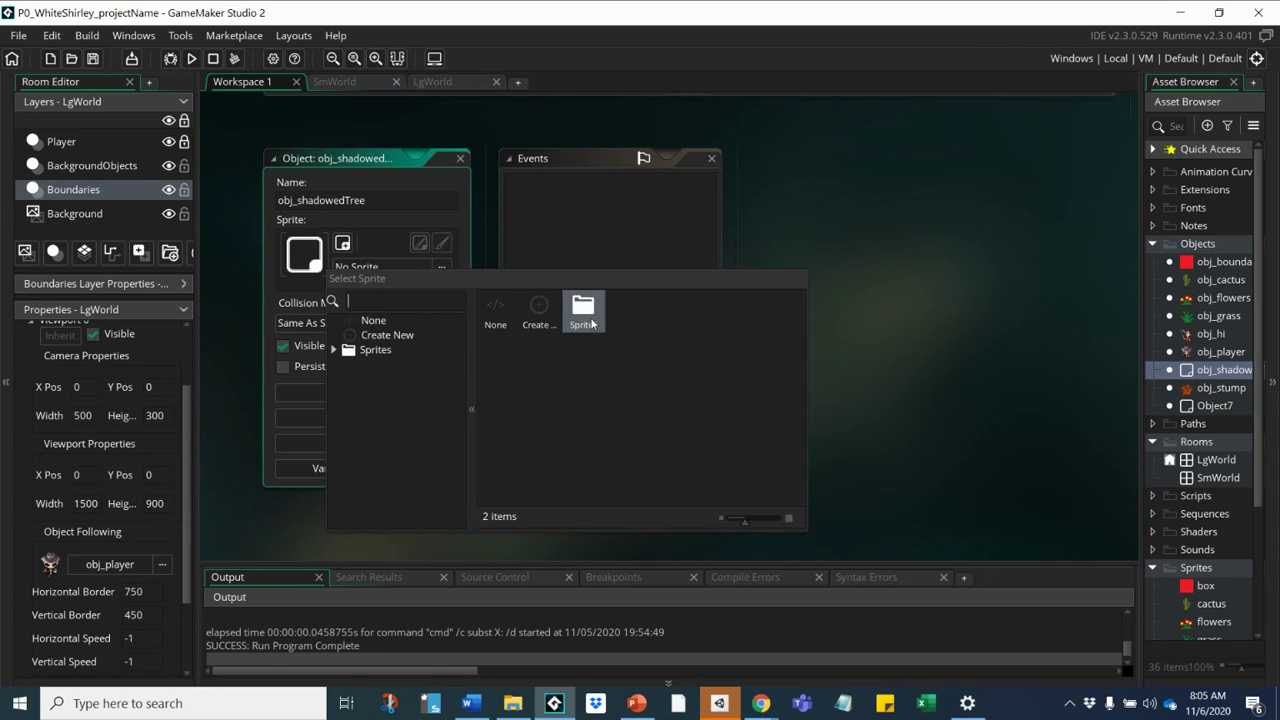
{"action": "double_click", "coordinate": [592, 322]}
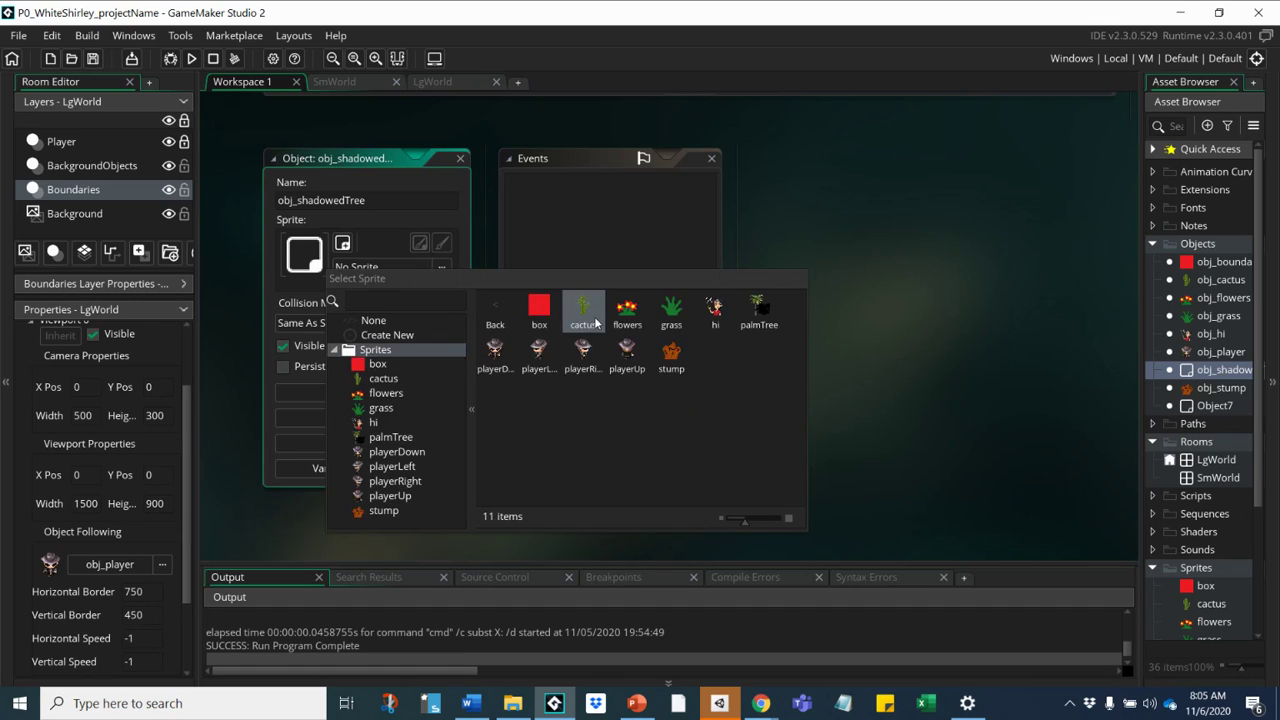
{"action": "left_click", "coordinate": [756, 316]}
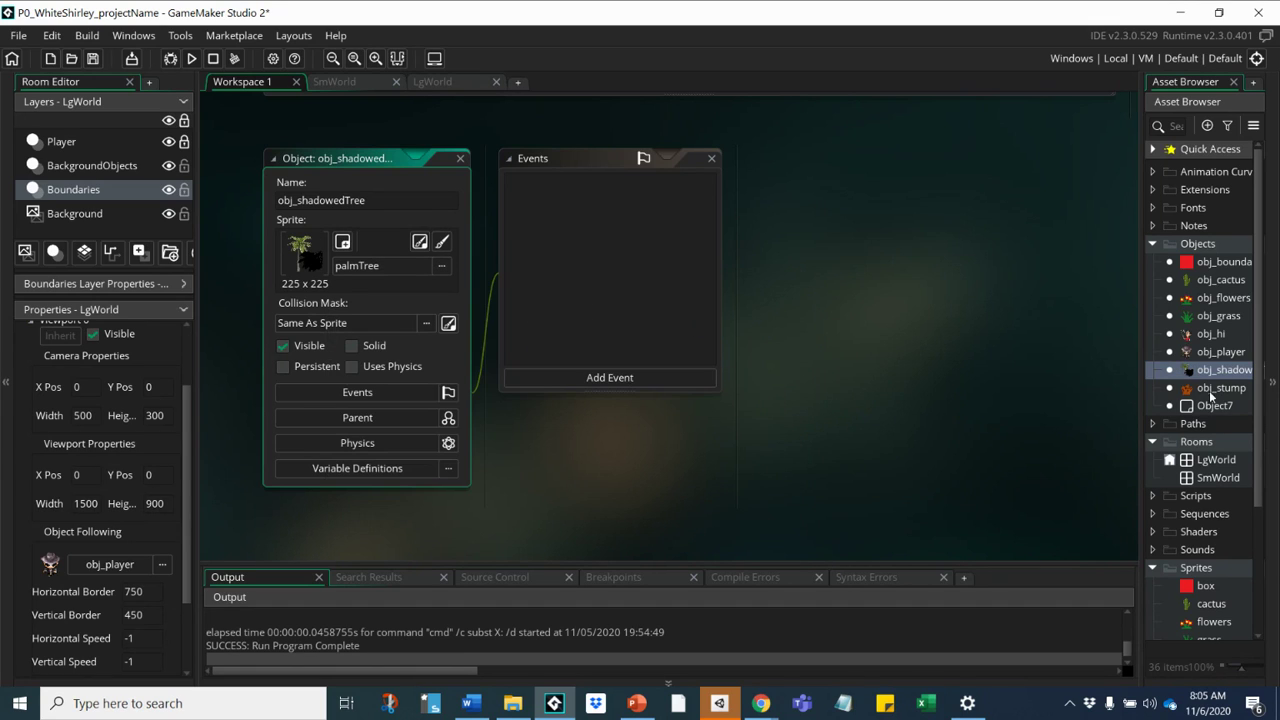
{"action": "double_click", "coordinate": [1218, 478]}
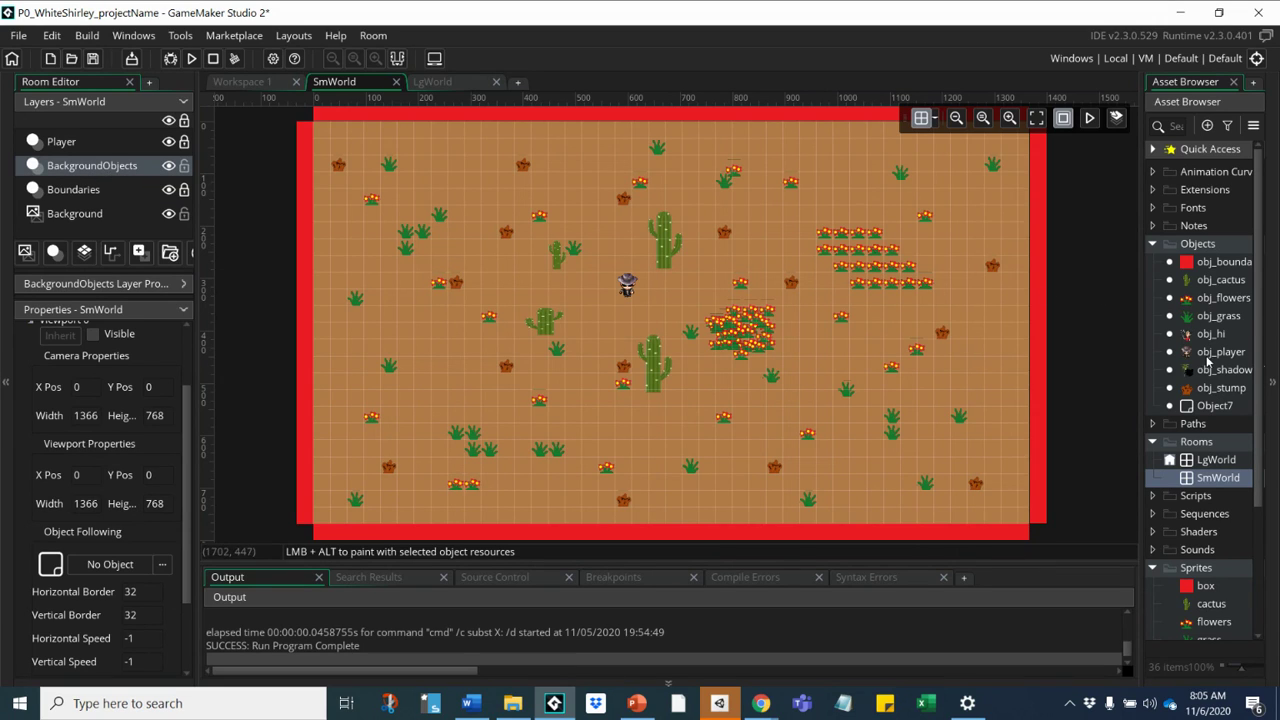
Step: Place an obj_shadowedTree instance right of the flower patch in SmWorld and open its properties
{"action": "left_click_drag", "start_coordinate": [1217, 376], "coordinate": [850, 311]}
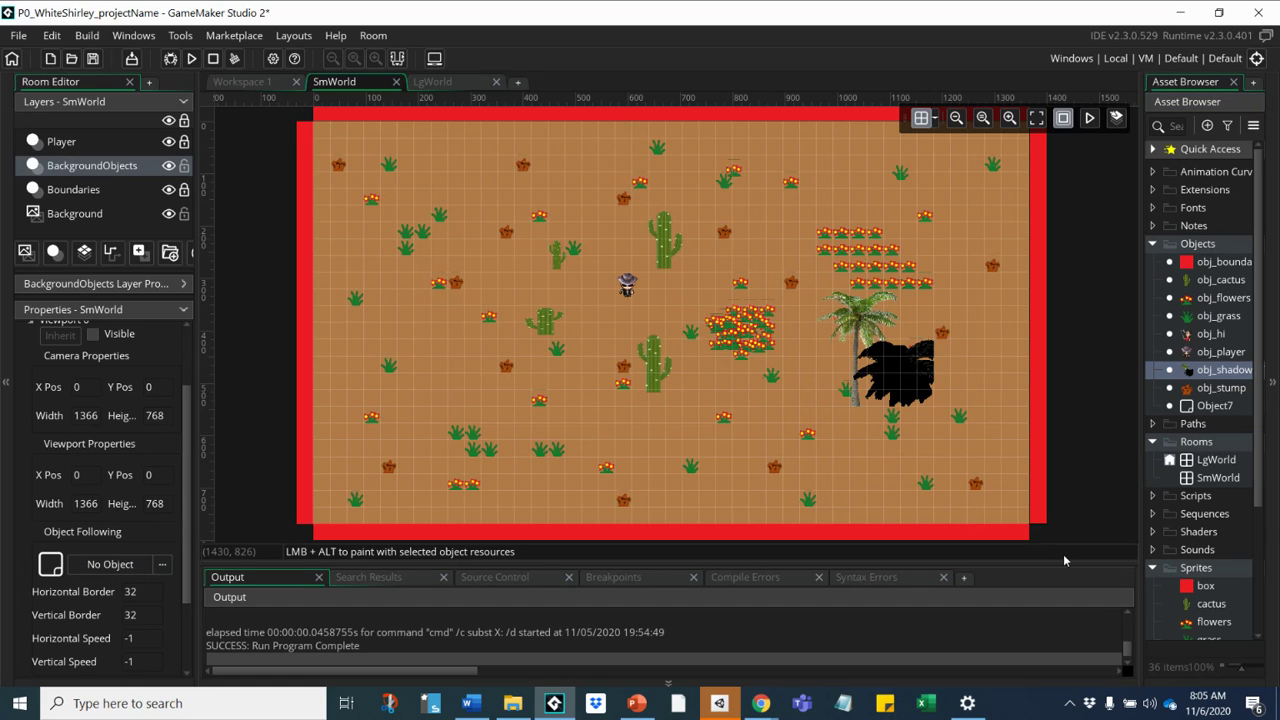
{"action": "double_click", "coordinate": [878, 370]}
{"action": "scroll", "coordinate": [973, 510], "scroll_direction": "down", "scroll_amount": 2}
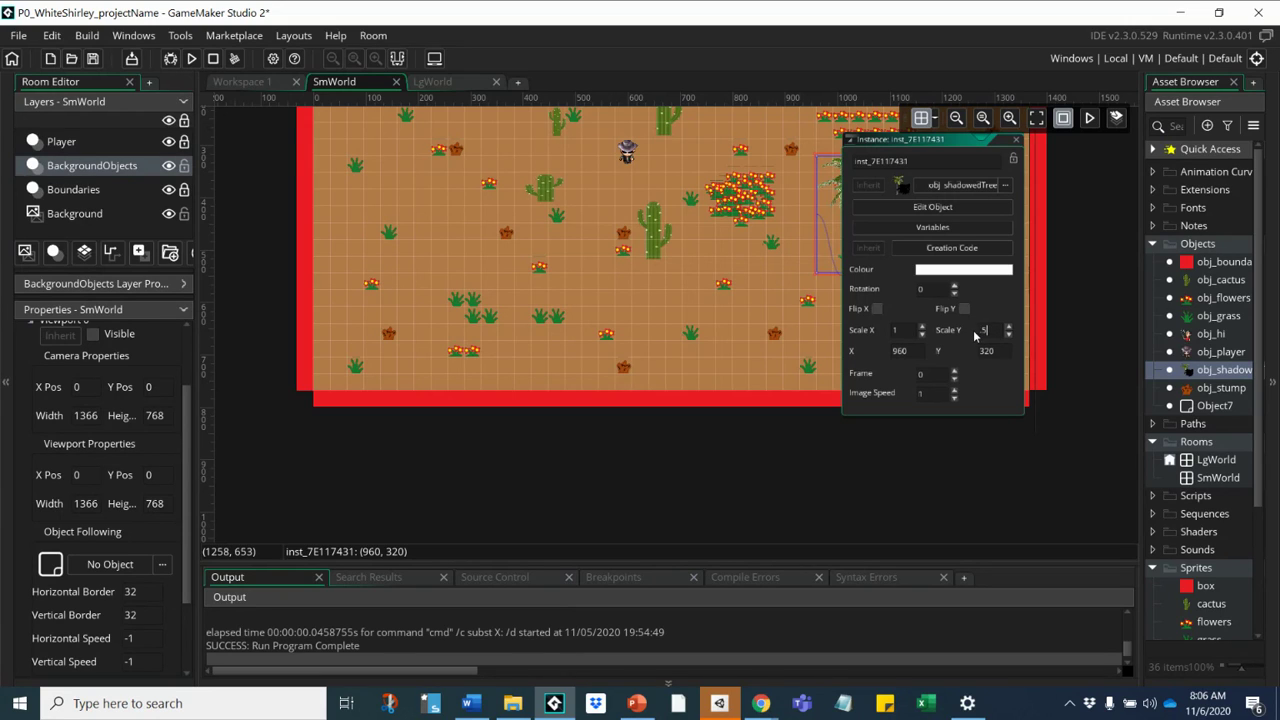
Step: Set the tree's Scale X to 0.5, then stretch it taller and wider with its handles
{"action": "left_click", "coordinate": [882, 338]}
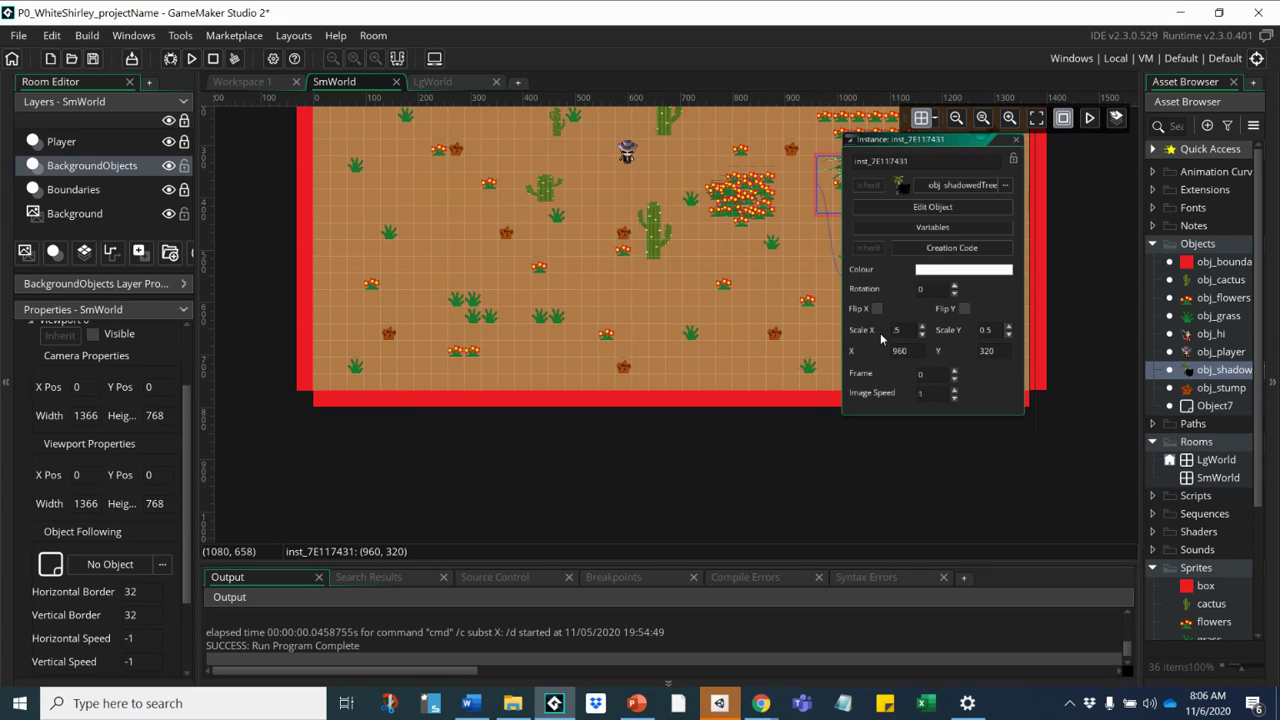
{"action": "key", "text": "Return"}
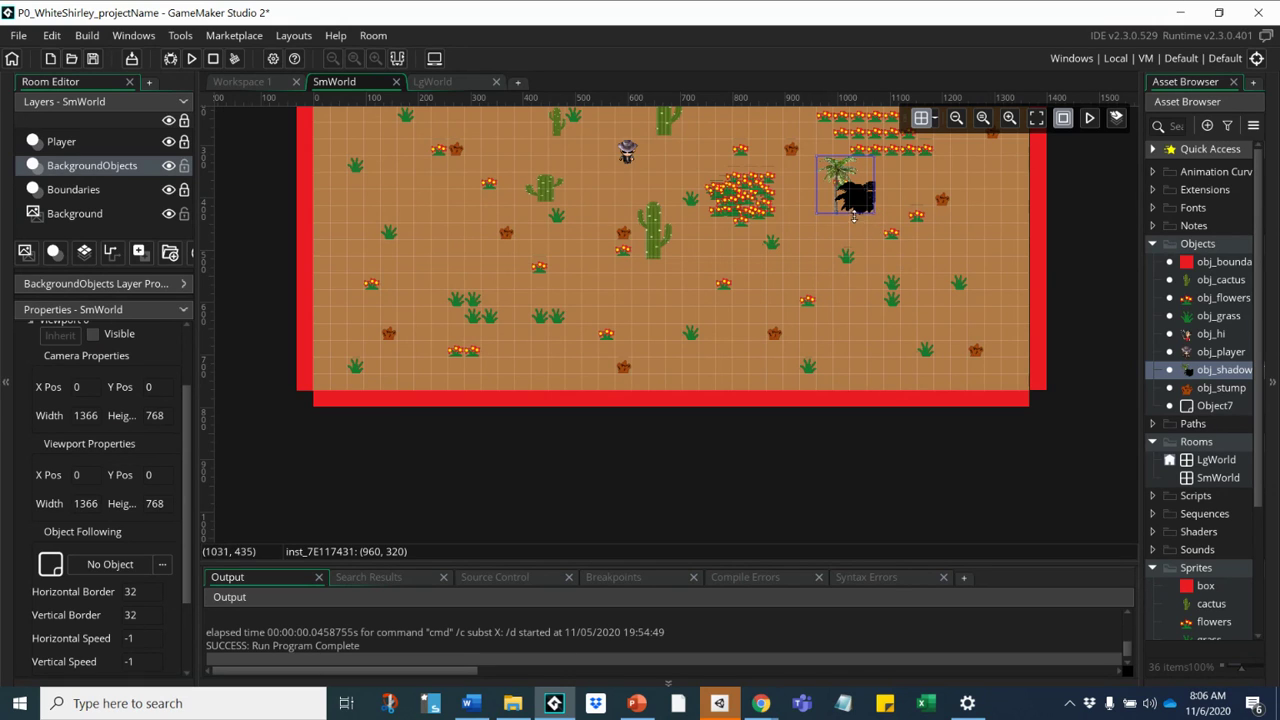
{"action": "left_click_drag", "start_coordinate": [862, 215], "coordinate": [866, 248]}
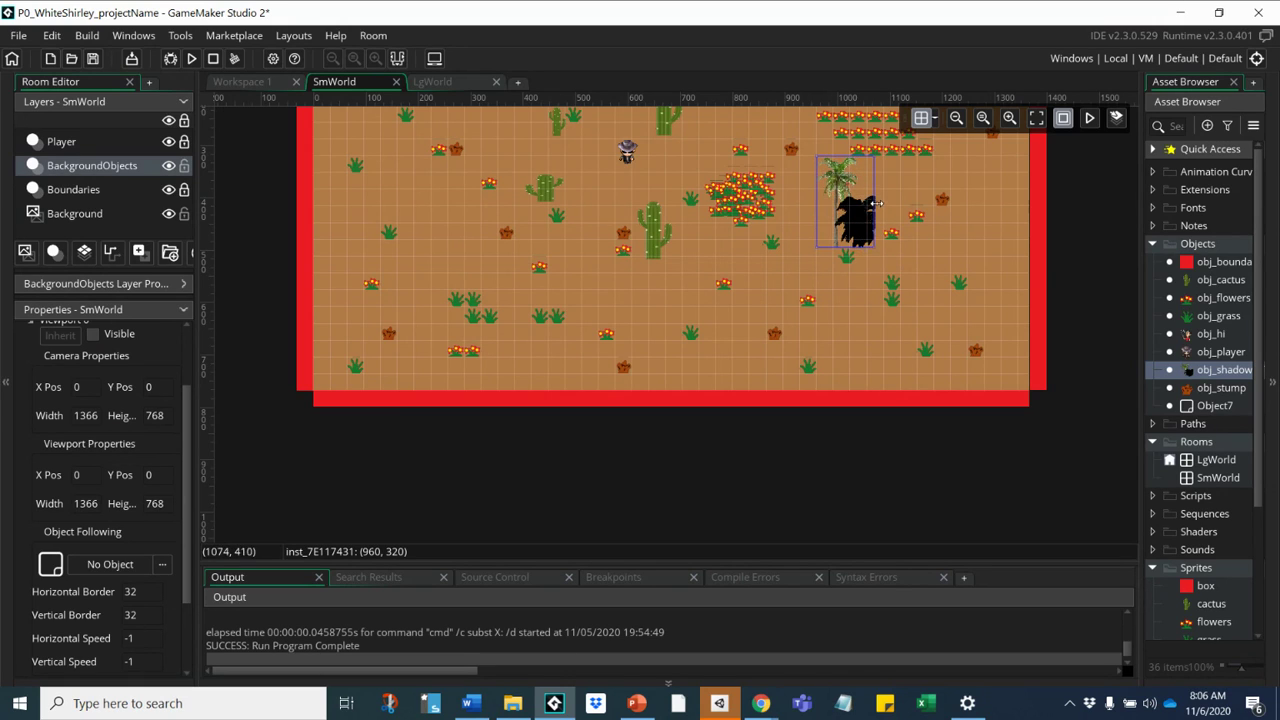
{"action": "left_click_drag", "start_coordinate": [876, 203], "coordinate": [907, 207]}
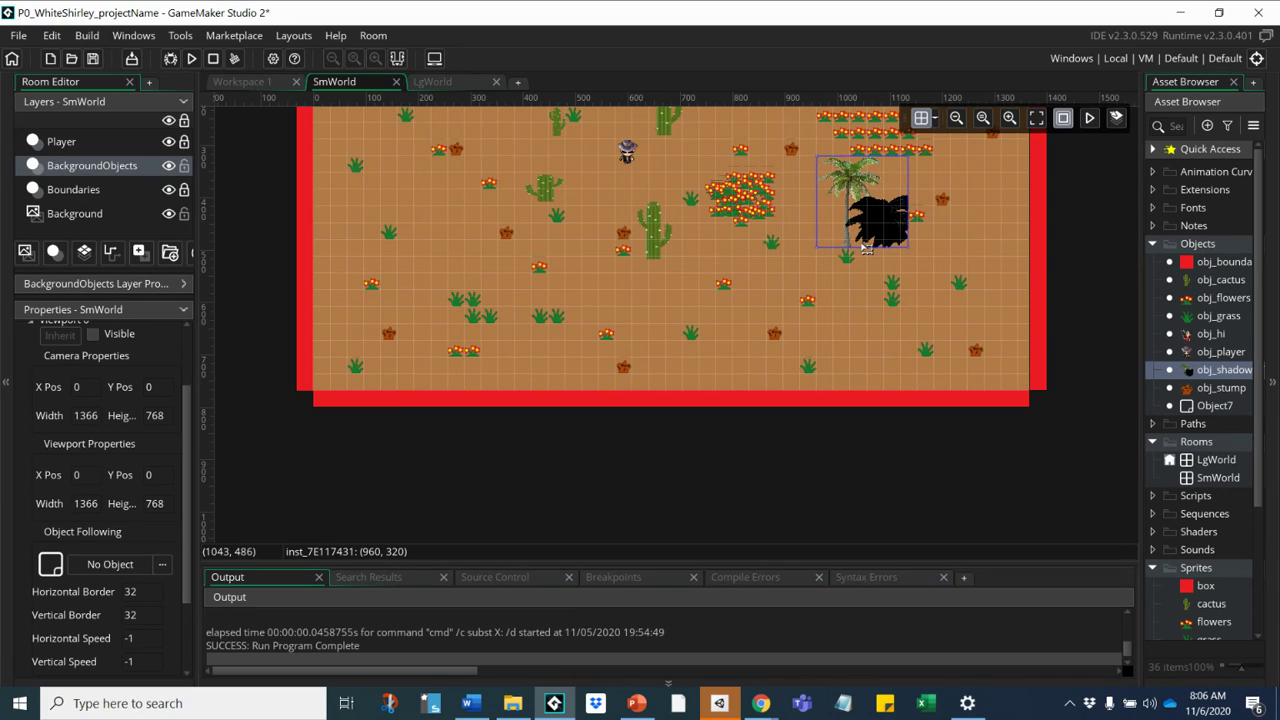
{"action": "mouse_move", "coordinate": [860, 250]}
{"action": "left_mouse_down"}
{"action": "mouse_move", "coordinate": [864, 277]}
{"action": "mouse_move", "coordinate": [864, 266]}
{"action": "left_mouse_up"}
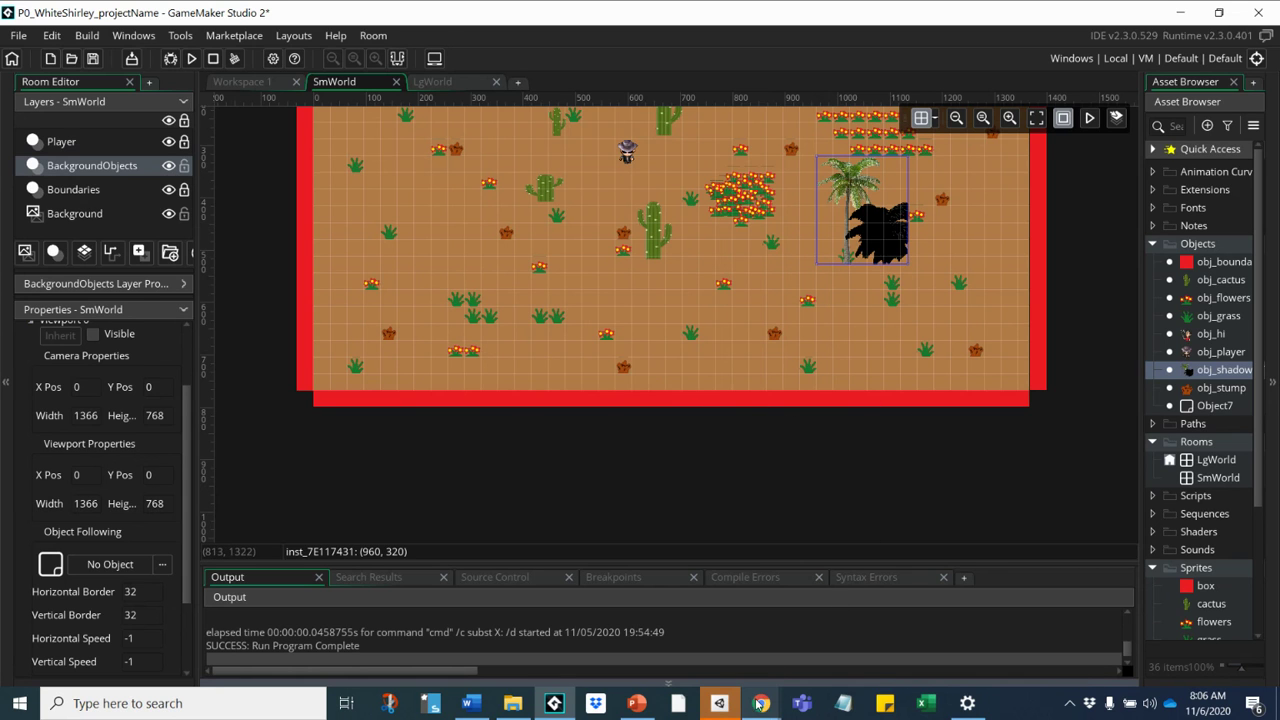
{"action": "mouse_move", "coordinate": [761, 705]}
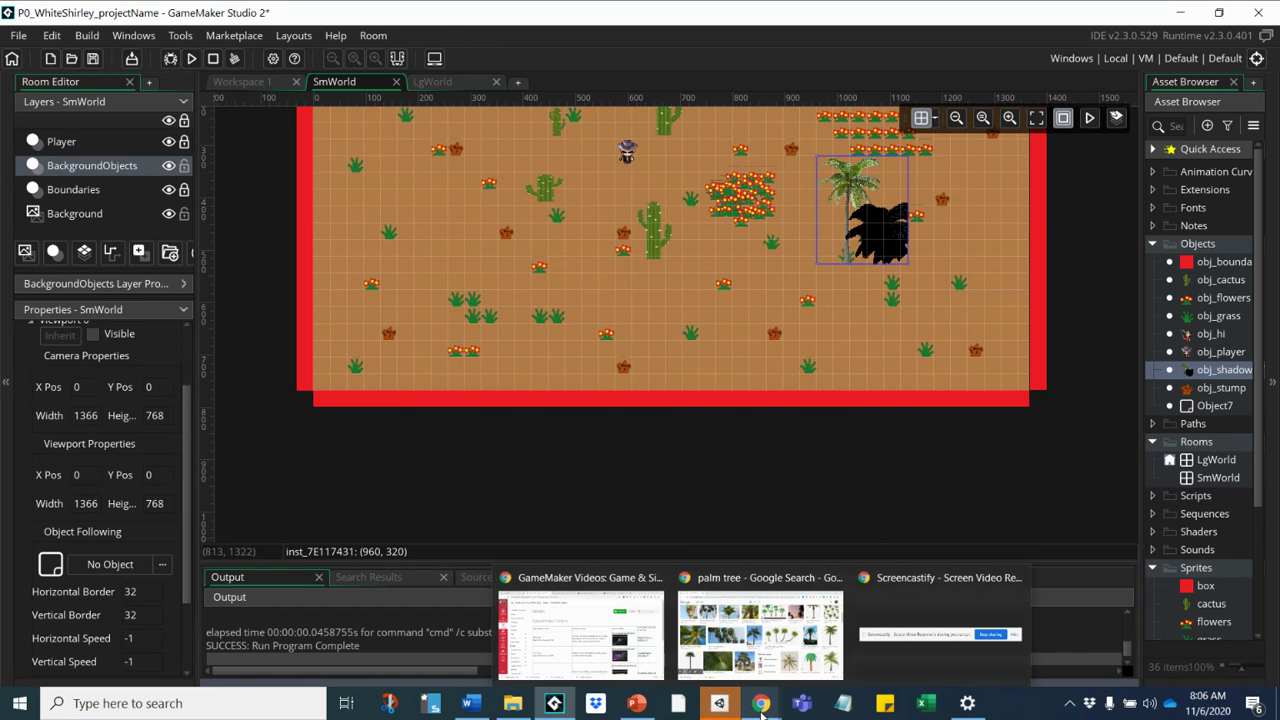